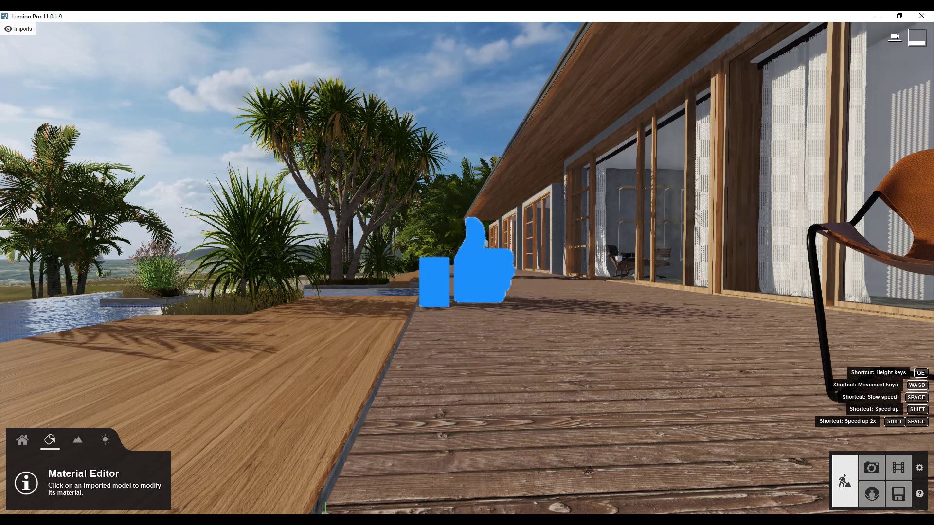
pyautogui.moveTo(467, 269); pyautogui.dragTo(456, 307, button='right')
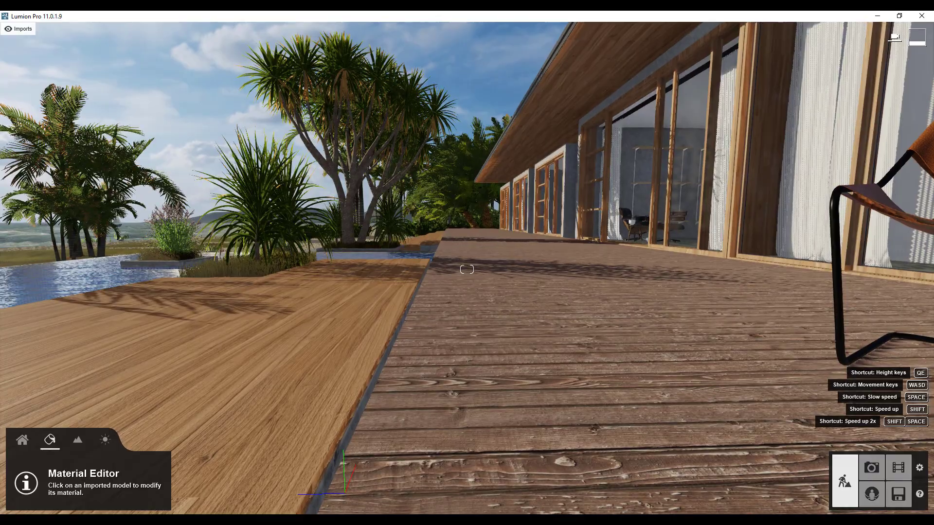
pyautogui.moveTo(467, 269); pyautogui.dragTo(462, 300, button='right')
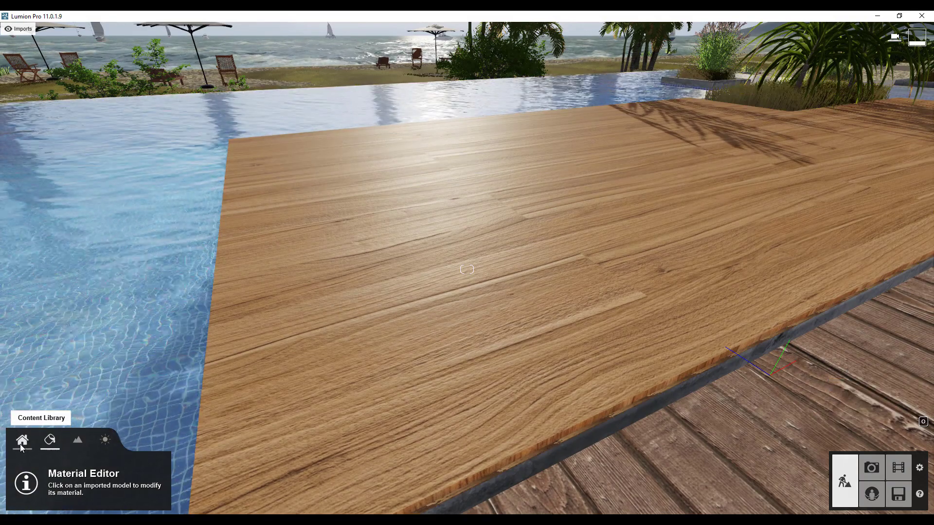
pyautogui.click(22, 441)
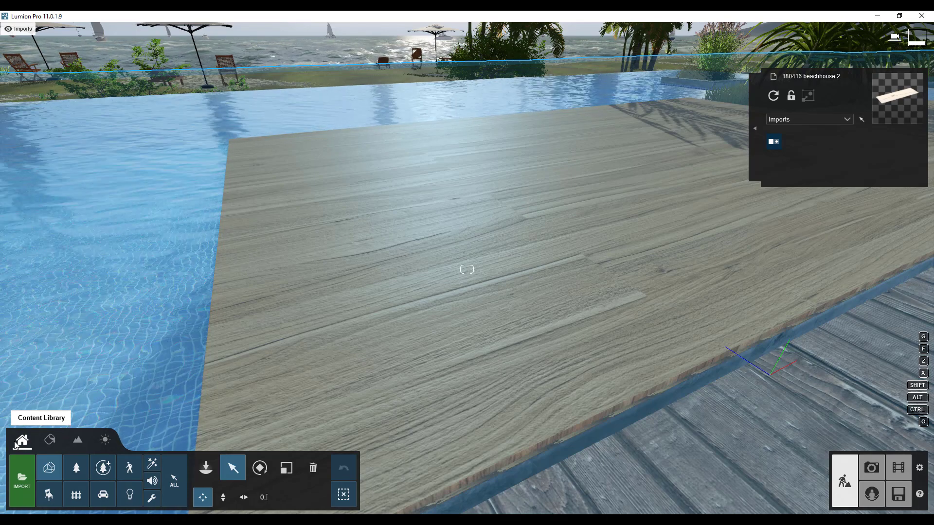
pyautogui.click(49, 441)
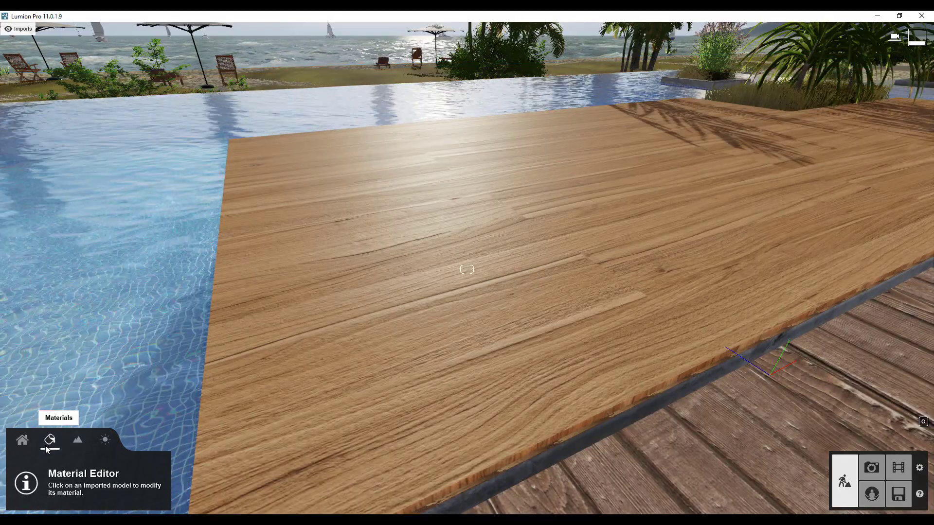
# Open the wood3 material of the poolside deck for editing and expand its extended settings
pyautogui.moveTo(127, 331); pyautogui.dragTo(609, 285, button='right')
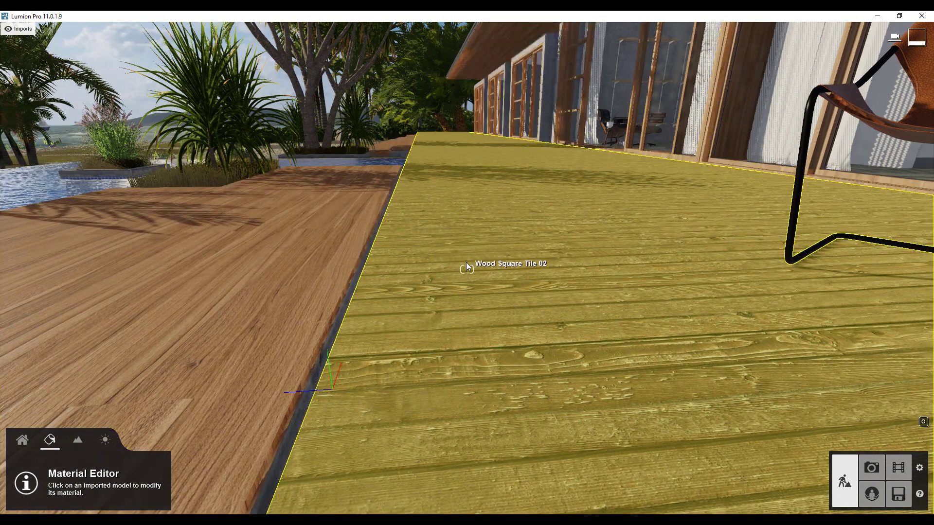
pyautogui.moveTo(506, 271); pyautogui.dragTo(297, 284, button='right')
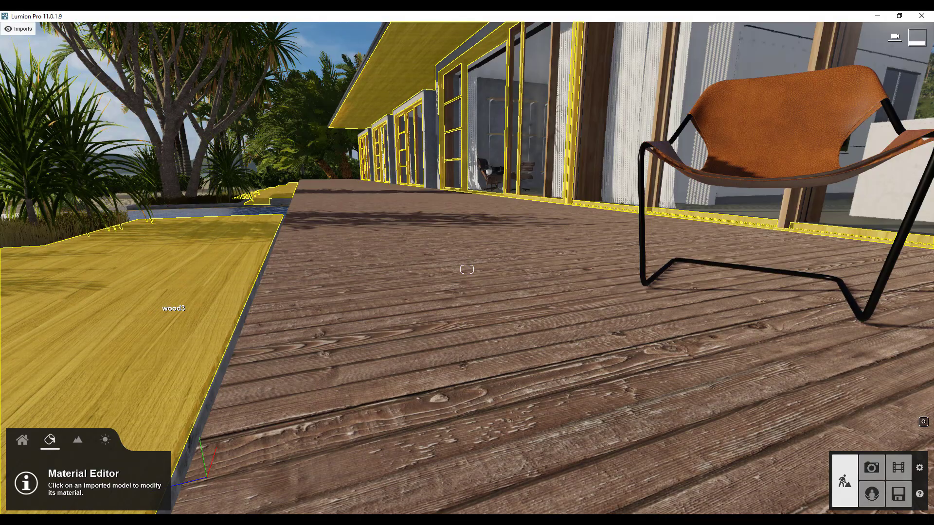
pyautogui.click(174, 302)
pyautogui.moveTo(174, 303); pyautogui.dragTo(261, 289, button='right')
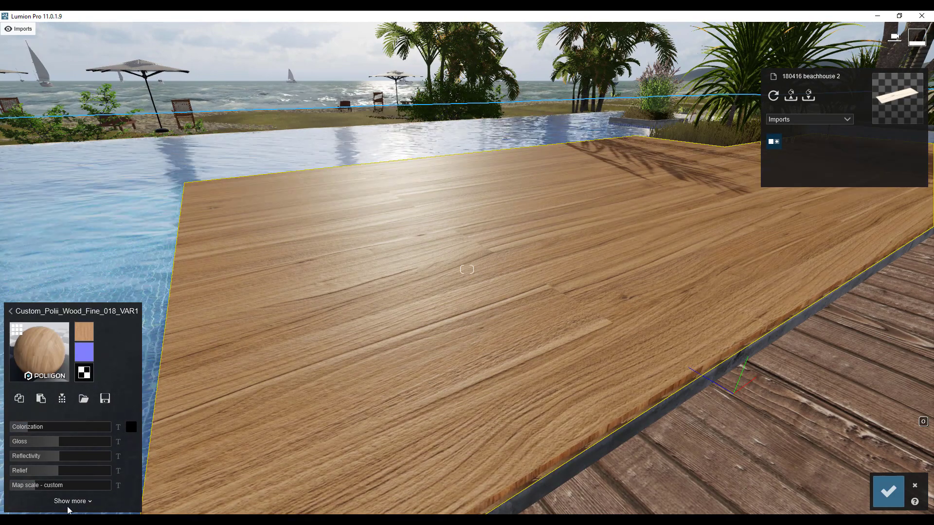
pyautogui.click(69, 505)
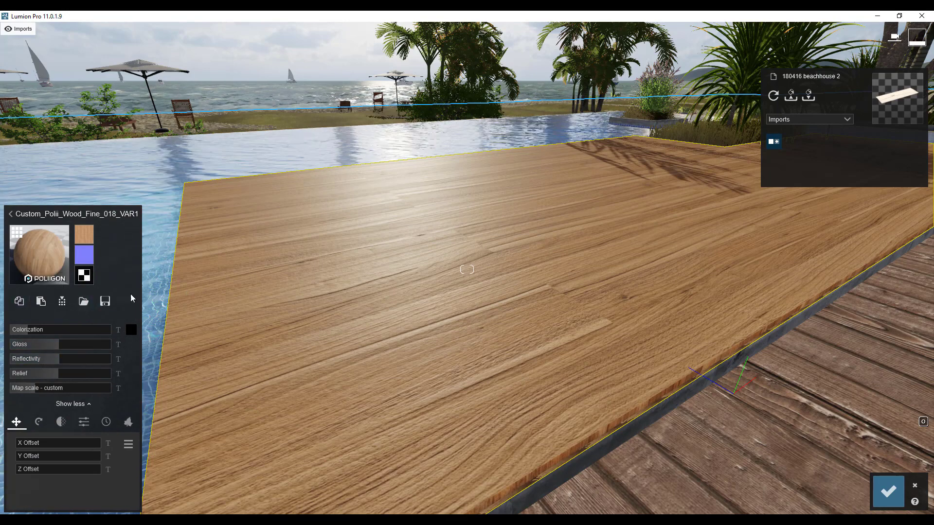
# Browse the material library's Various, Indoor, Outdoor and special material categories, and close the library without choosing a replacement
pyautogui.click(45, 256)
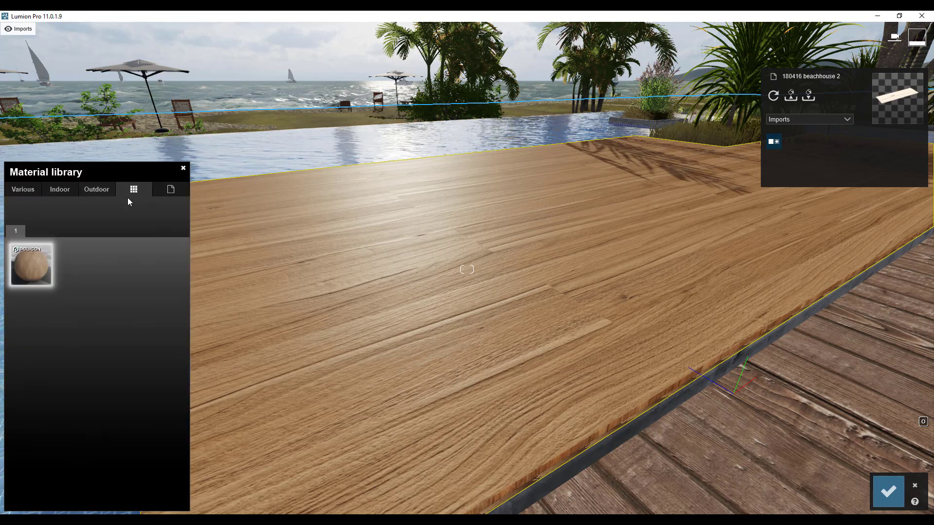
pyautogui.click(28, 188)
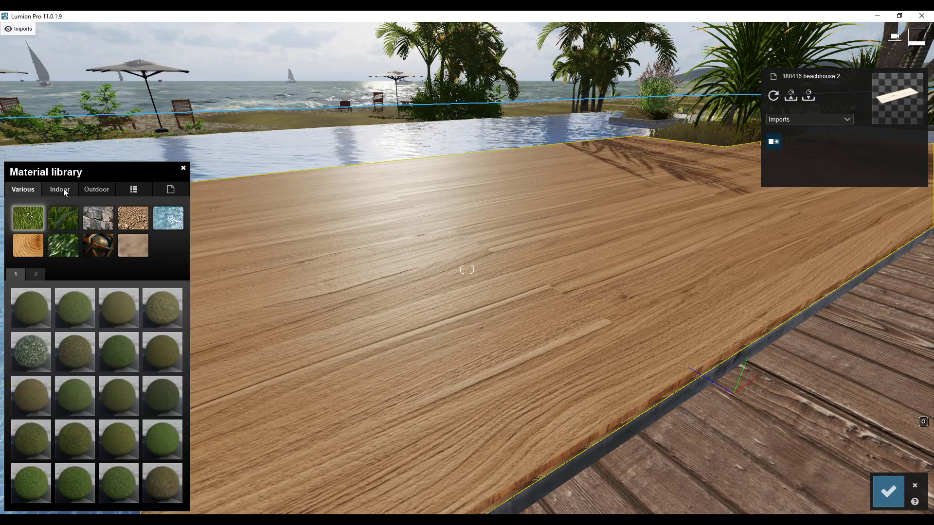
pyautogui.click(63, 190)
pyautogui.click(106, 189)
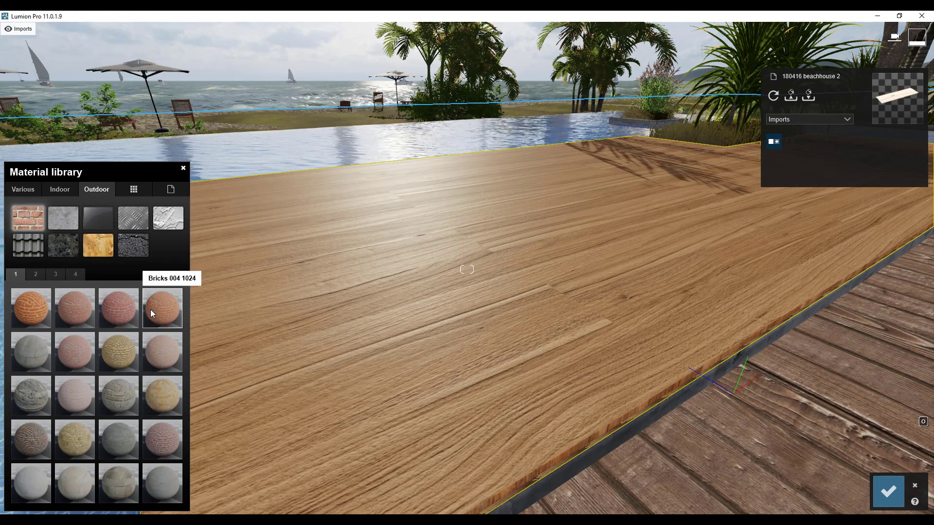
pyautogui.click(170, 190)
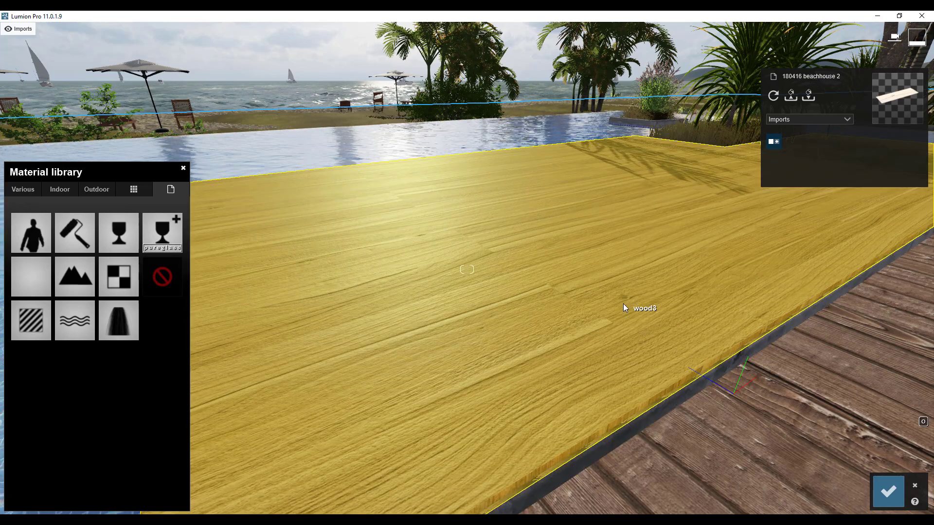
pyautogui.moveTo(623, 305); pyautogui.dragTo(490, 275, button='right')
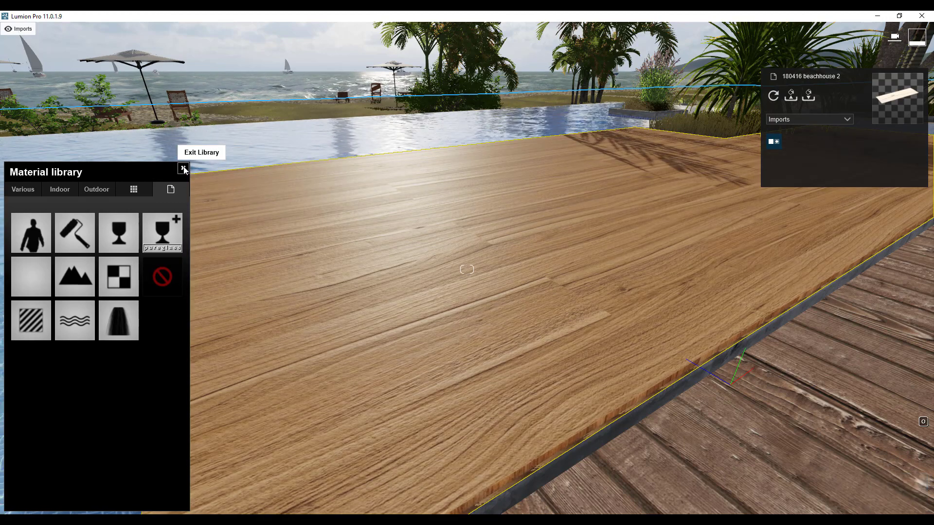
pyautogui.click(183, 168)
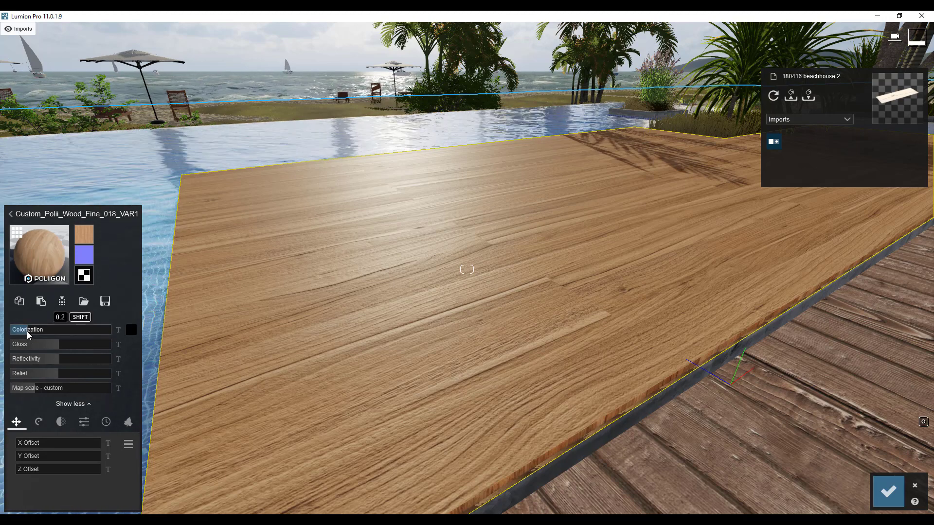
# Try the deck wood's colorization at 0.0 and full strength, set relief to 1.0, and return colorization to about 0.2
pyautogui.moveTo(27, 331); pyautogui.dragTo(8, 335)
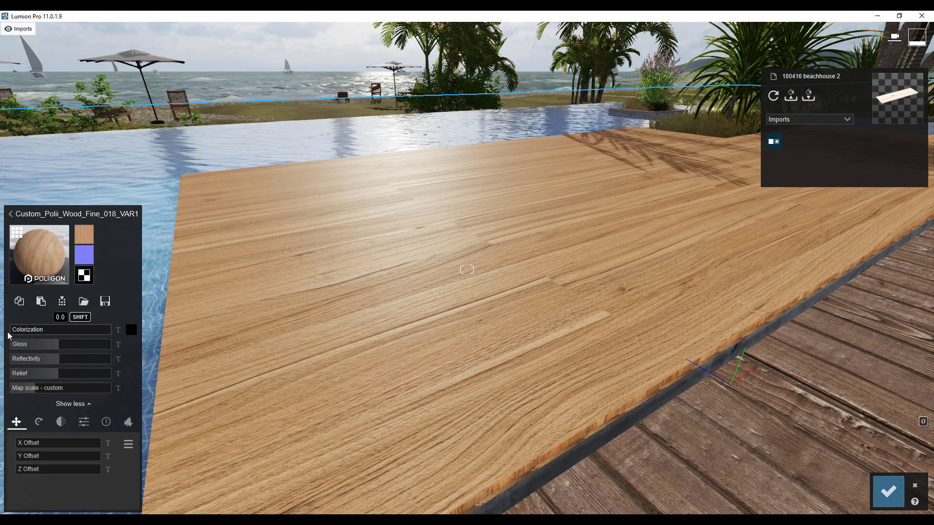
pyautogui.moveTo(9, 335); pyautogui.dragTo(114, 334)
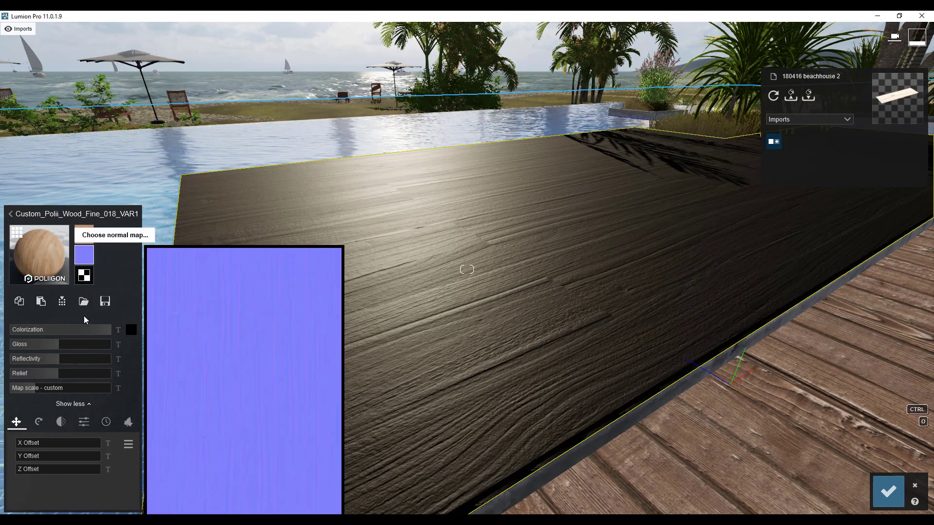
pyautogui.moveTo(46, 372)
pyautogui.mouseDown()
pyautogui.moveTo(0, 382)
pyautogui.moveTo(60, 375)
pyautogui.mouseUp()
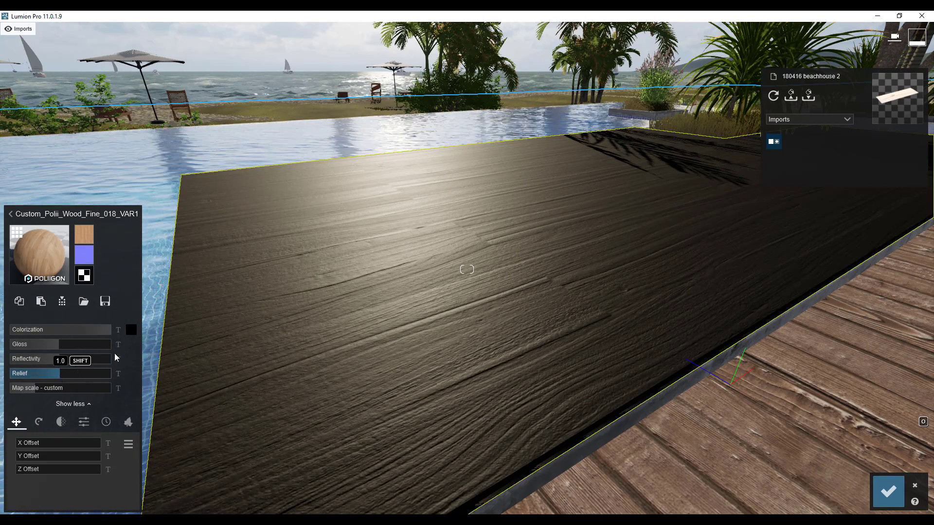
pyautogui.moveTo(87, 328); pyautogui.dragTo(28, 330)
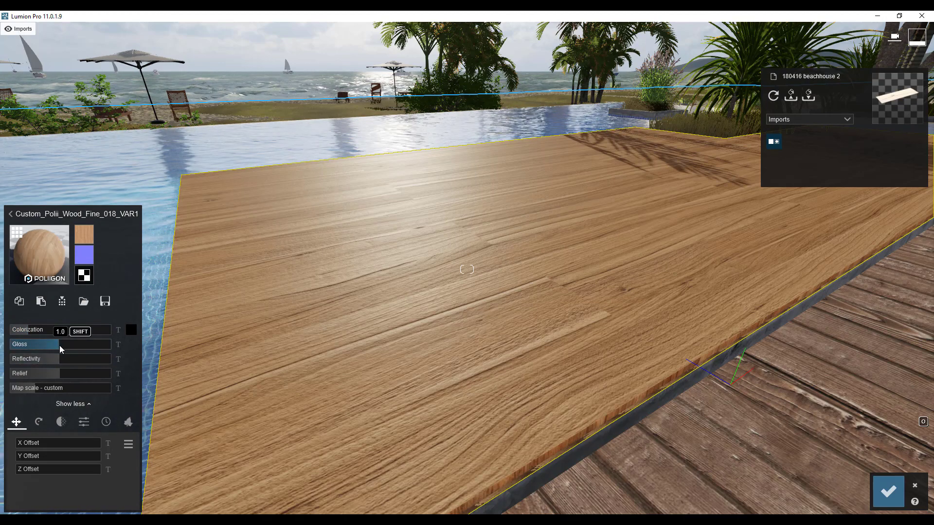
# Test the deck wood's gloss at 1.9 and reflectivity at zero, leaving gloss moderately above 1.0 and reflectivity at 1.2
pyautogui.moveTo(60, 345); pyautogui.dragTo(102, 345)
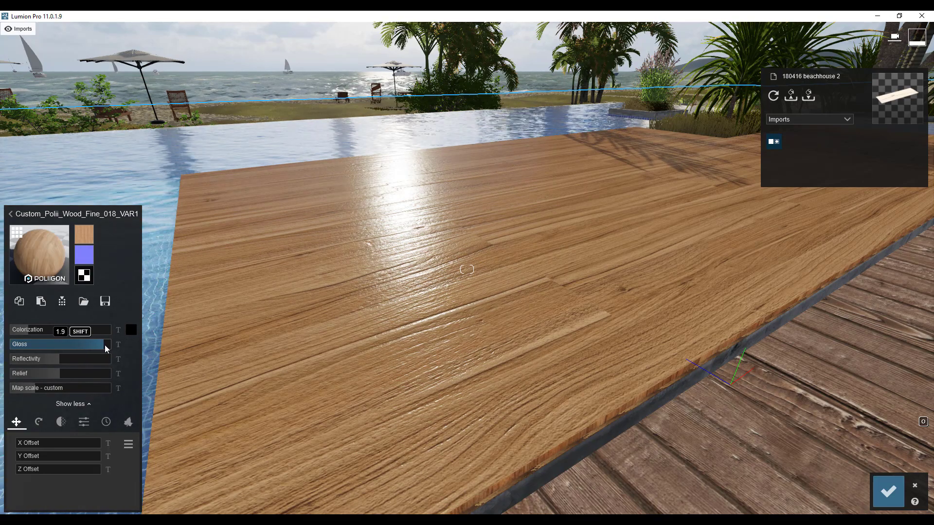
pyautogui.moveTo(101, 345); pyautogui.dragTo(59, 343)
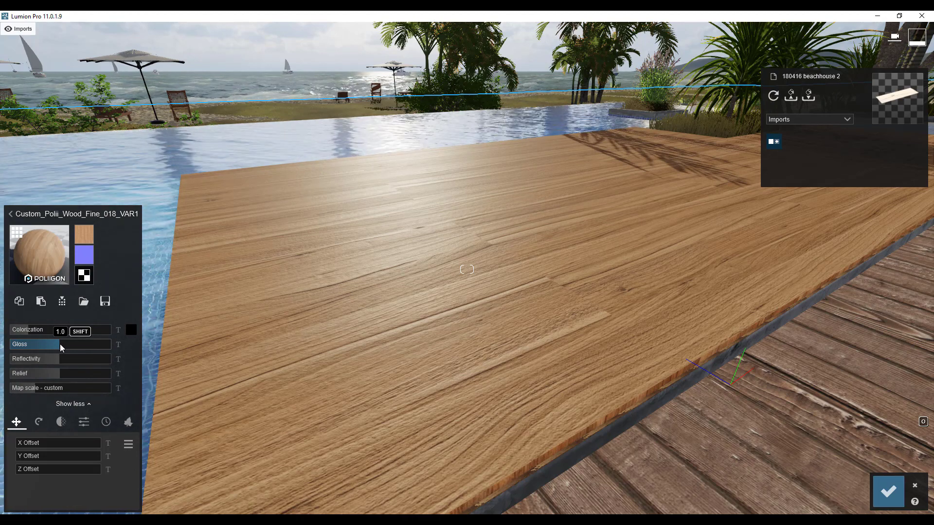
pyautogui.moveTo(60, 344); pyautogui.dragTo(10, 359)
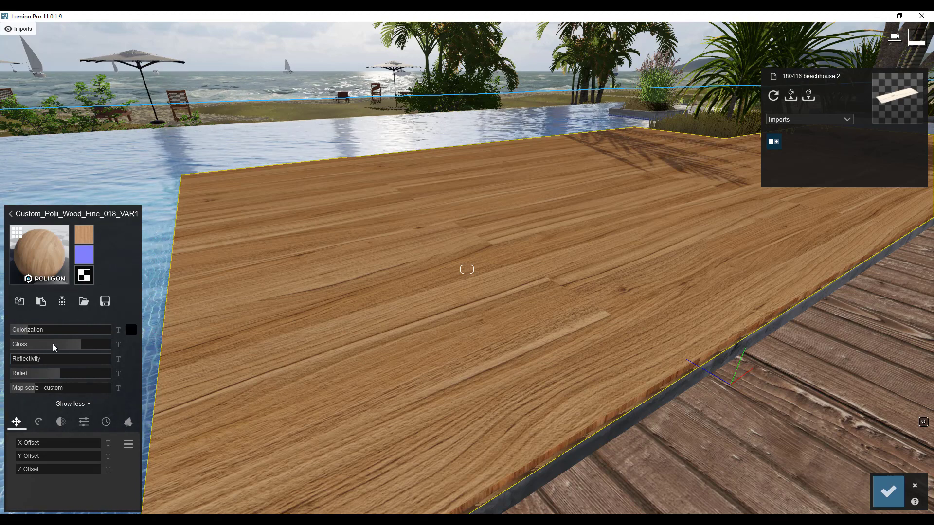
pyautogui.moveTo(95, 344); pyautogui.dragTo(74, 347)
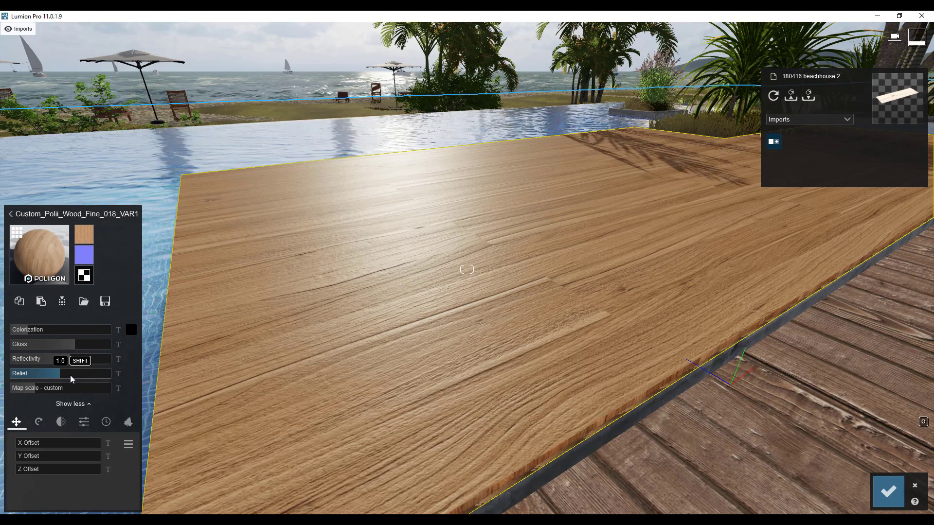
# Try the deck wood's relief at 0.0 to compare the surface depth, and restore it to 1.0
pyautogui.moveTo(60, 375)
pyautogui.mouseDown()
pyautogui.moveTo(80, 375)
pyautogui.moveTo(33, 374)
pyautogui.moveTo(121, 374)
pyautogui.moveTo(15, 375)
pyautogui.moveTo(4, 394)
pyautogui.moveTo(56, 380)
pyautogui.moveTo(23, 376)
pyautogui.moveTo(57, 373)
pyautogui.mouseUp()
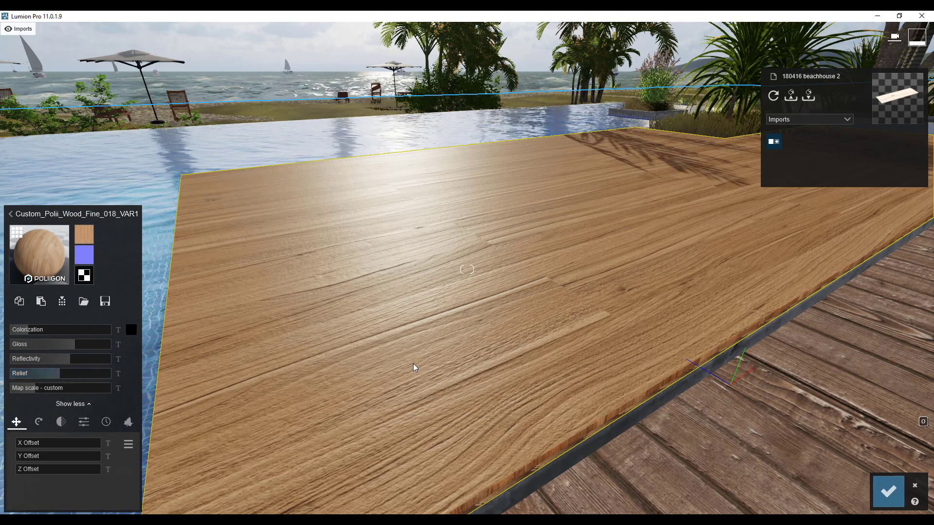
pyautogui.moveTo(82, 243)
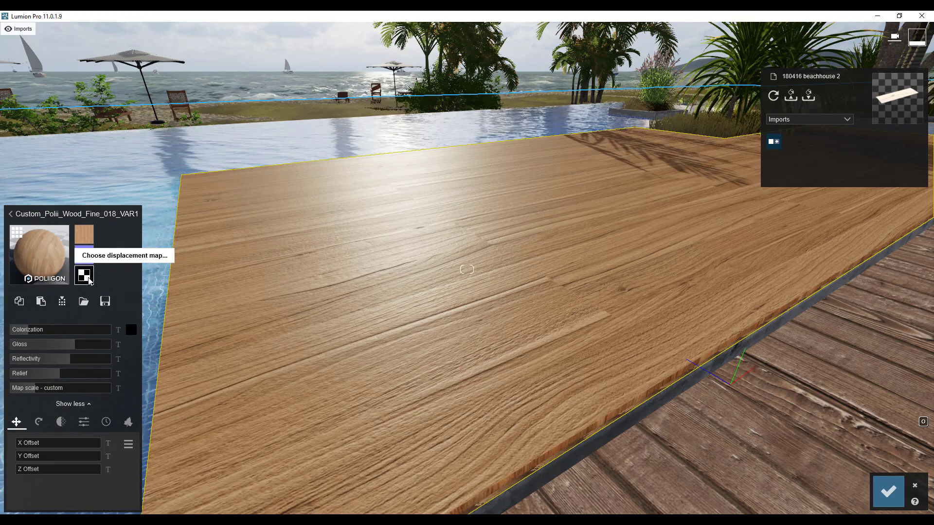
pyautogui.moveTo(49, 376)
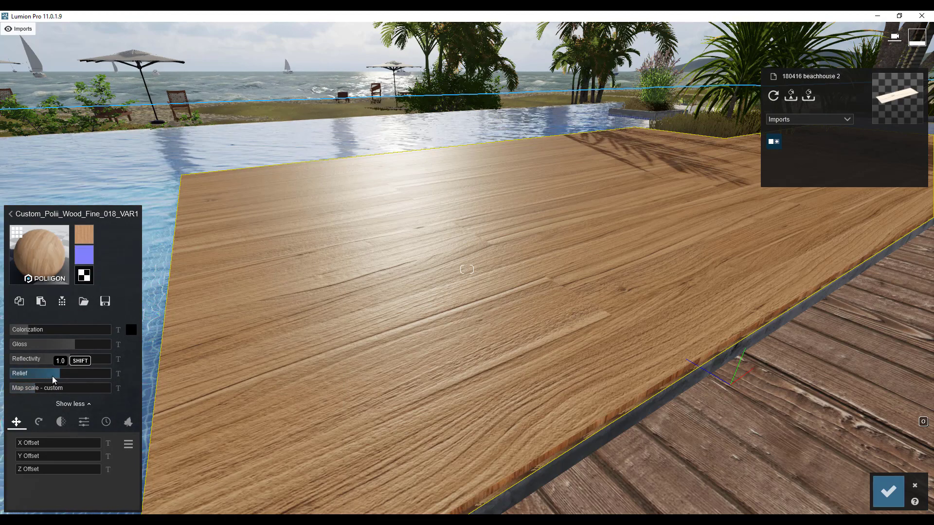
pyautogui.moveTo(55, 375); pyautogui.dragTo(1, 378)
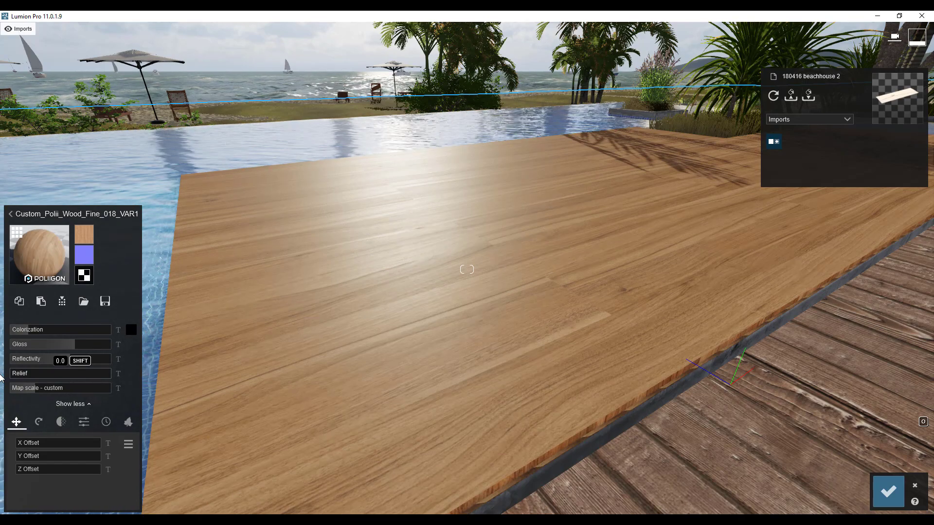
pyautogui.moveTo(35, 373); pyautogui.dragTo(61, 375)
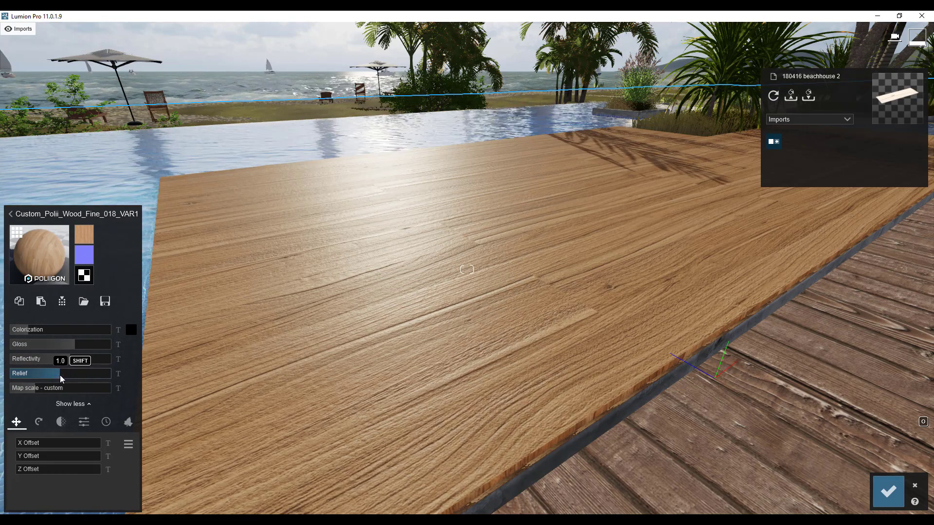
# Set the deck wood's custom map scale to 1.9, keeping the extended material settings expanded
pyautogui.moveTo(36, 389); pyautogui.dragTo(34, 389)
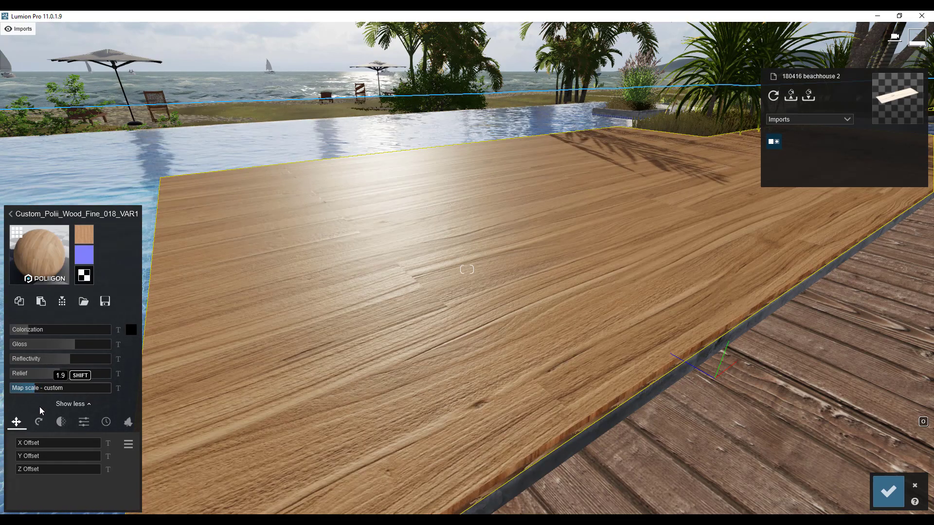
pyautogui.click(76, 406)
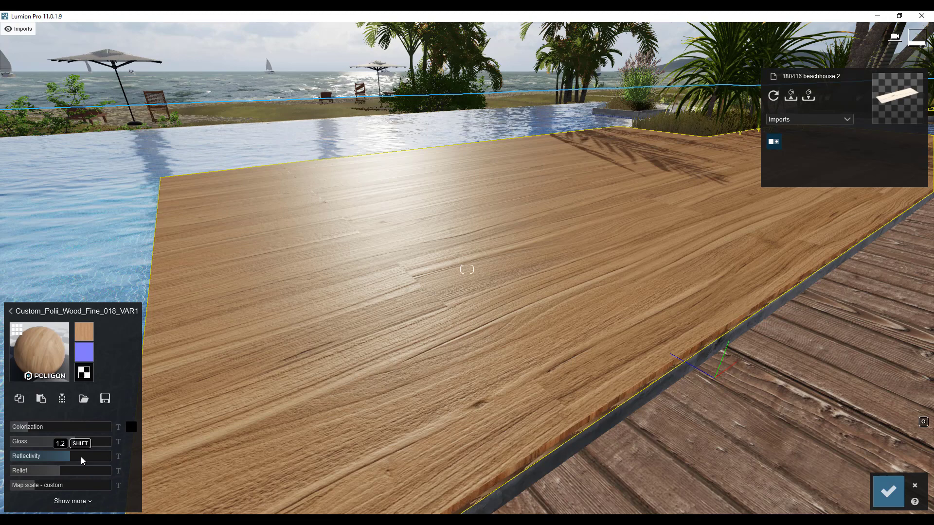
pyautogui.click(71, 501)
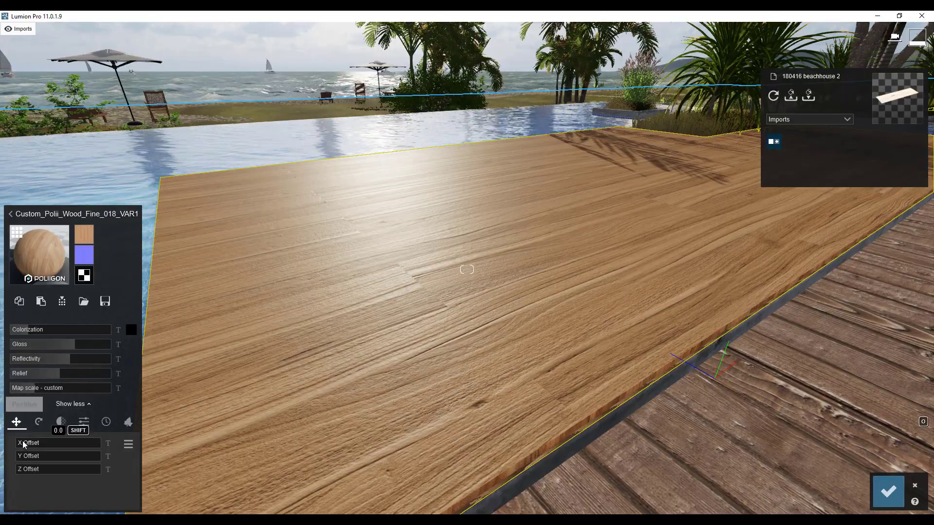
# Examine the wooden deck's top surface and edge boards from the pool side
pyautogui.press('a')
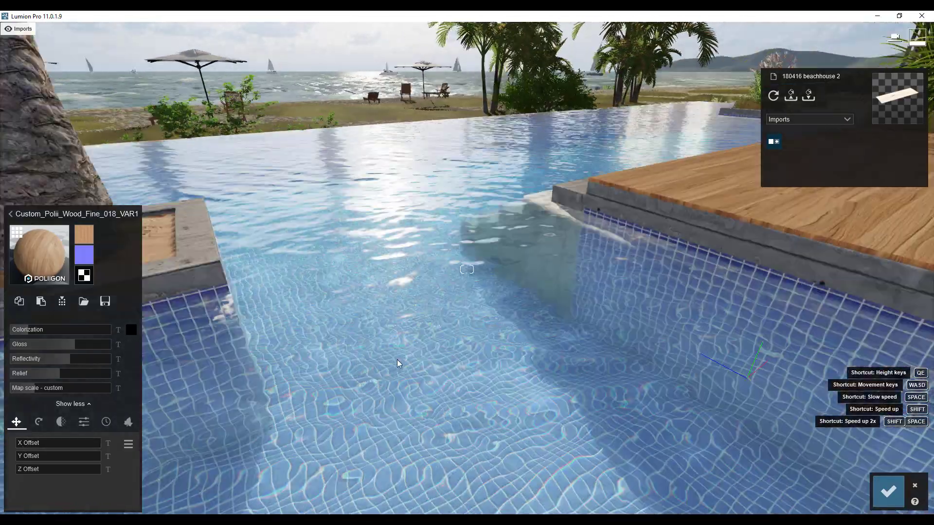
pyautogui.moveTo(396, 359); pyautogui.dragTo(492, 273, button='right')
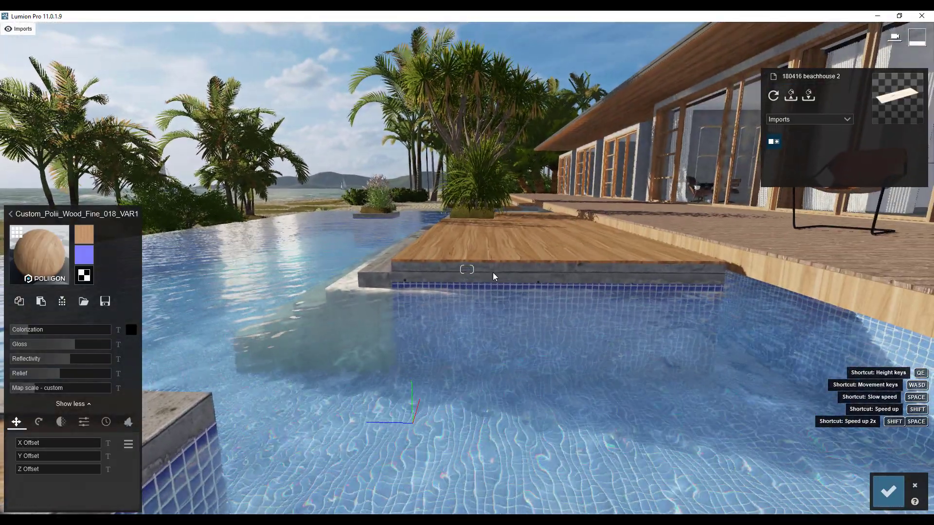
pyautogui.press('w')
pyautogui.press('w')
pyautogui.moveTo(401, 249); pyautogui.dragTo(400, 230, button='right')
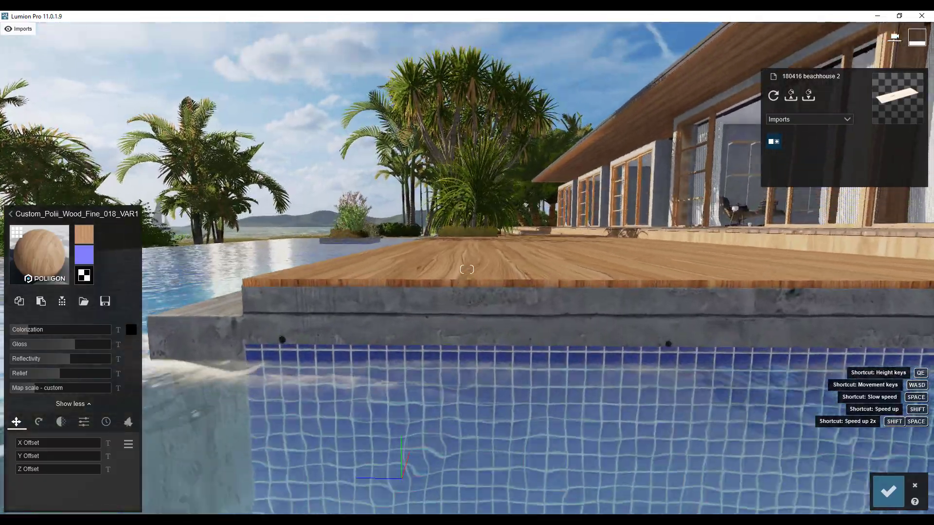
pyautogui.press('a')
pyautogui.moveTo(389, 273); pyautogui.dragTo(549, 294, button='right')
pyautogui.press('a')
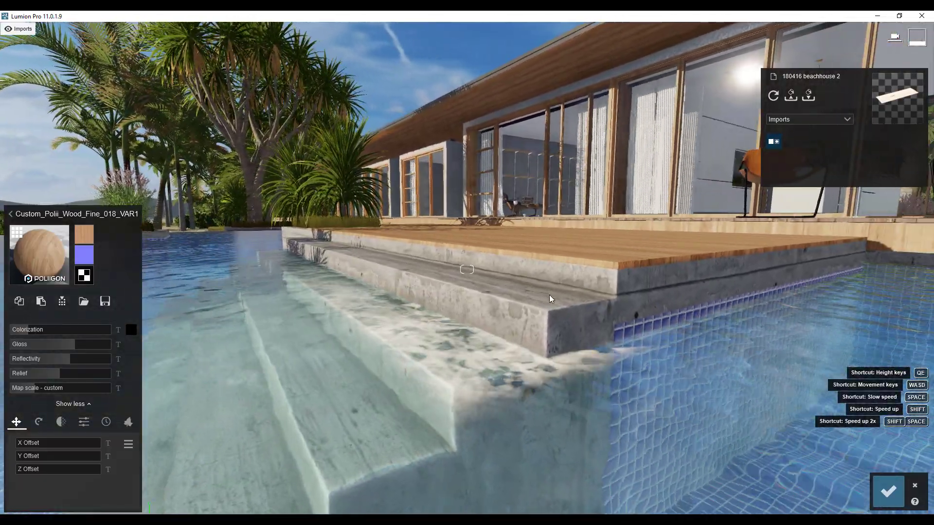
pyautogui.moveTo(671, 266); pyautogui.dragTo(655, 307, button='right')
pyautogui.press('e')
pyautogui.press('q')
pyautogui.press('d')
pyautogui.press('a')
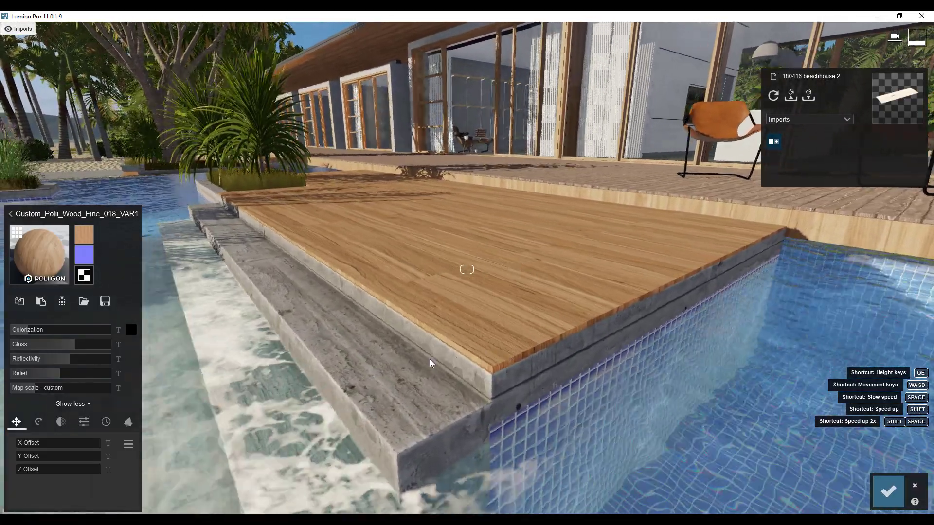
# Try shifting the deck wood's texture position with the X, Y and Z offsets, viewed close to the deck corner
pyautogui.moveTo(430, 358); pyautogui.dragTo(464, 362, button='right')
pyautogui.press('w')
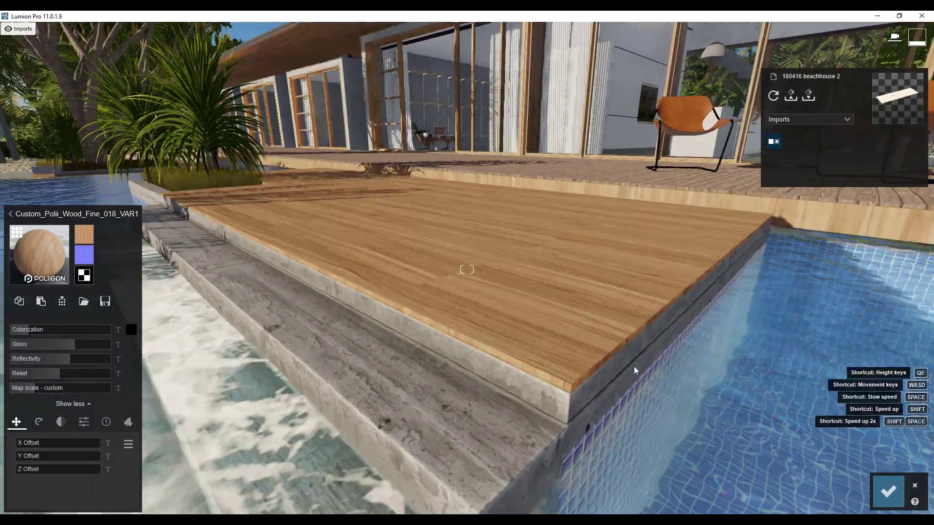
pyautogui.press('q')
pyautogui.press('e')
pyautogui.press('d')
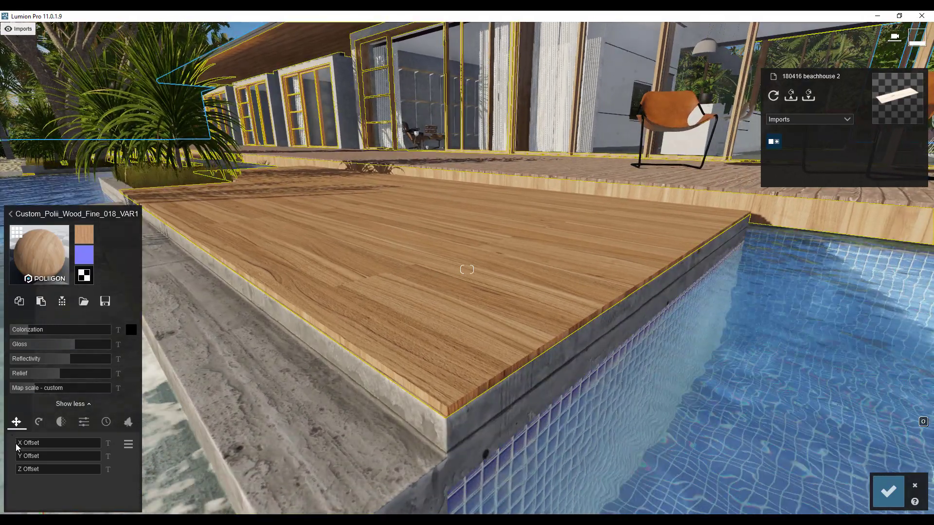
pyautogui.moveTo(19, 444); pyautogui.dragTo(27, 470)
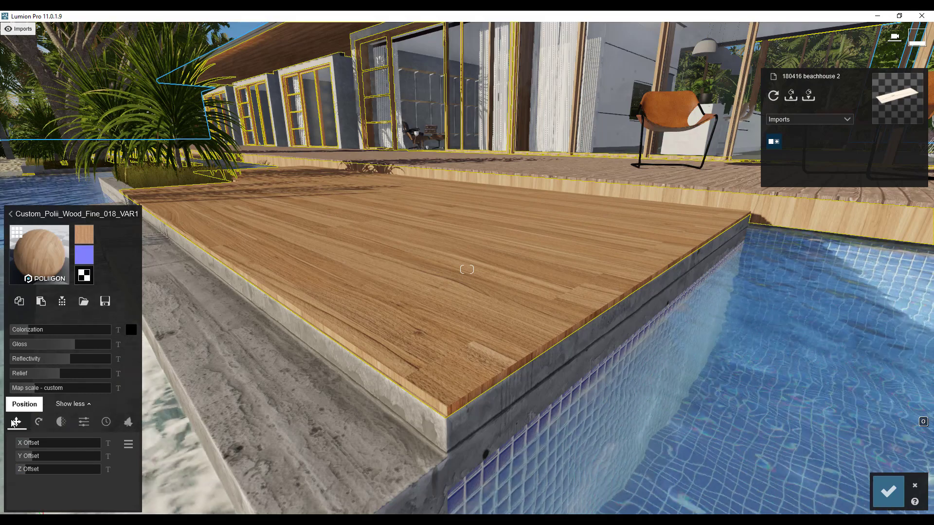
# Try rotating the deck wood's texture with heading, pitch and bank, and restore the original orientation
pyautogui.click(42, 420)
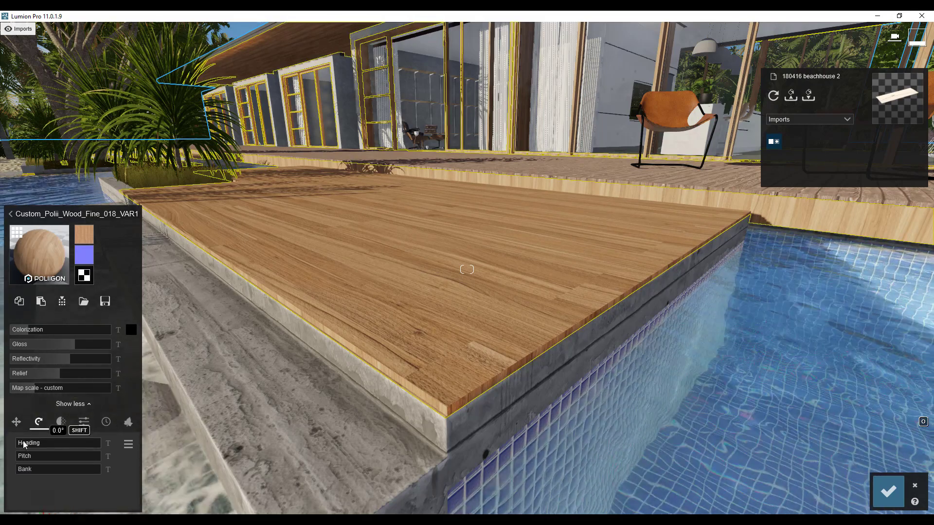
pyautogui.moveTo(20, 442); pyautogui.dragTo(22, 442)
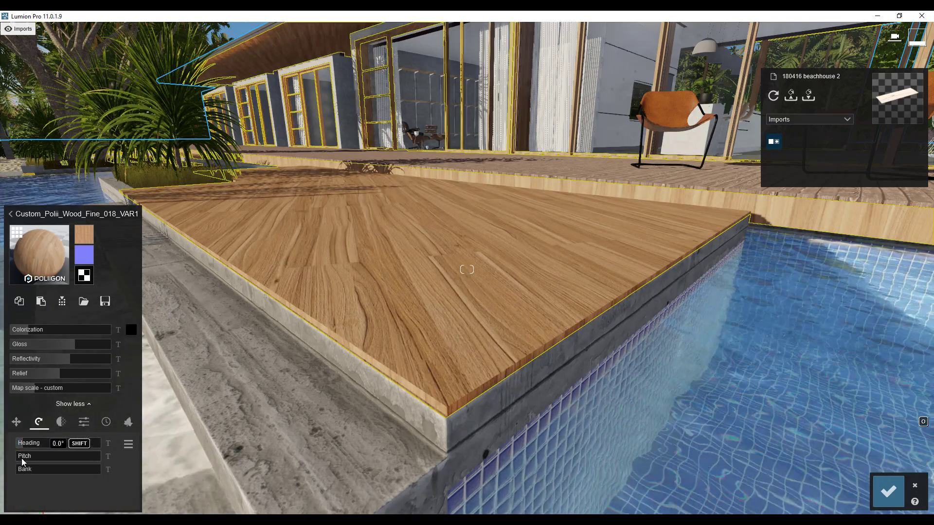
pyautogui.moveTo(23, 458); pyautogui.dragTo(7, 472)
# Test the deck wood's waxiness at different strengths in the transparency settings
pyautogui.click(63, 426)
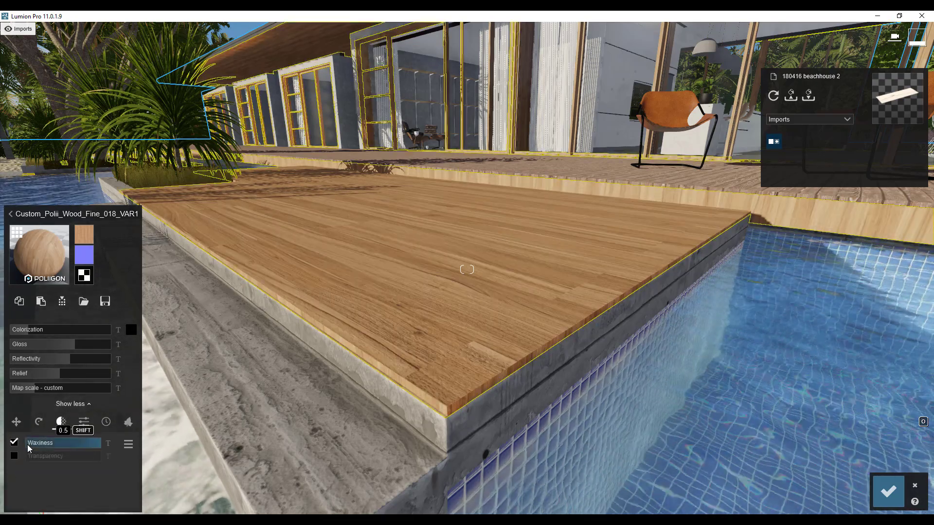
pyautogui.moveTo(97, 443)
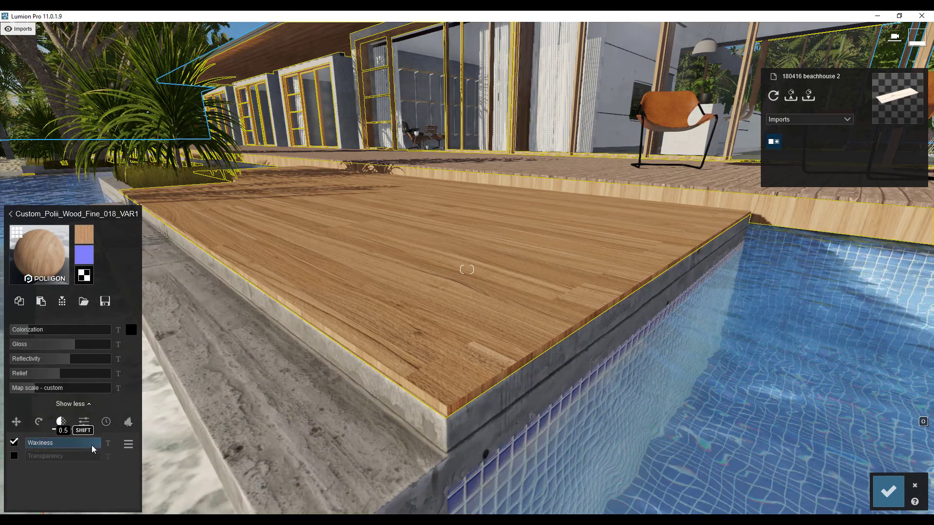
pyautogui.moveTo(96, 445); pyautogui.dragTo(123, 446)
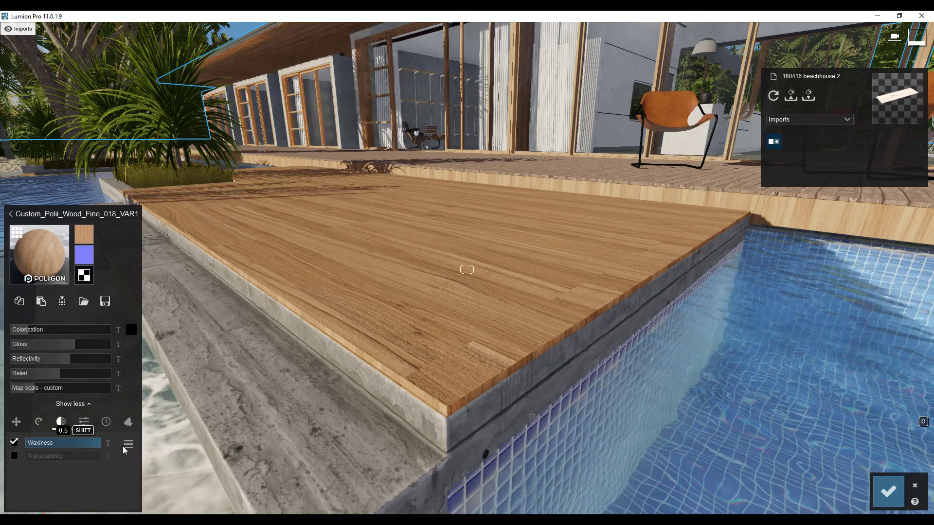
# Test transparency on the deck wood at different strengths, return it to zero, and enable waxiness instead
pyautogui.click(14, 456)
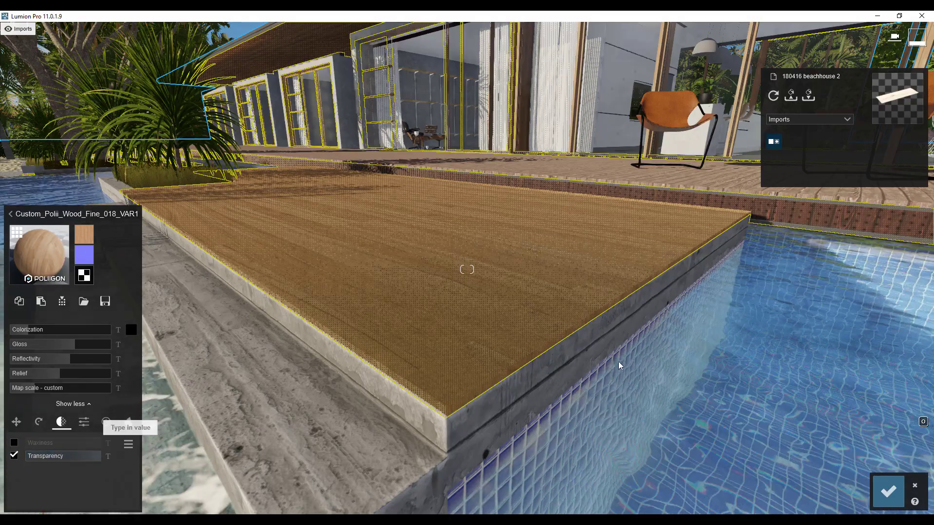
pyautogui.moveTo(100, 456); pyautogui.dragTo(16, 456)
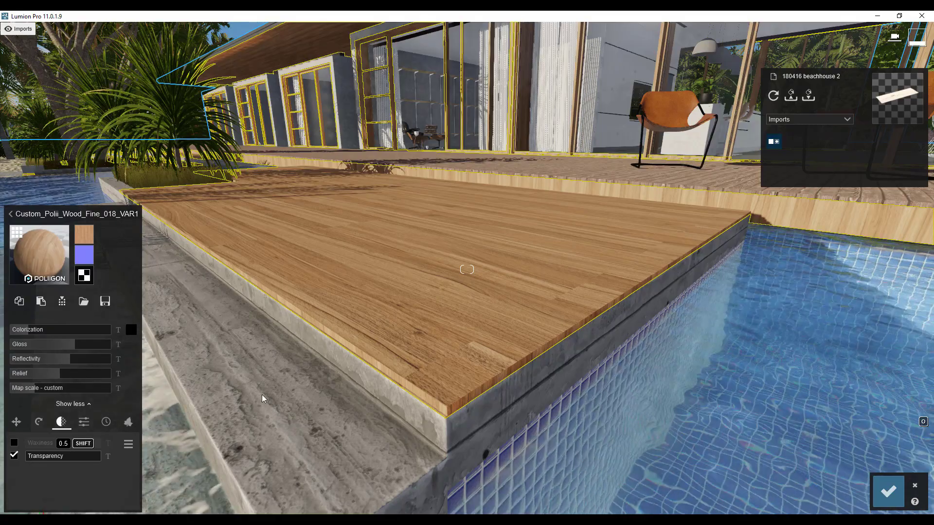
pyautogui.moveTo(30, 457); pyautogui.dragTo(112, 460)
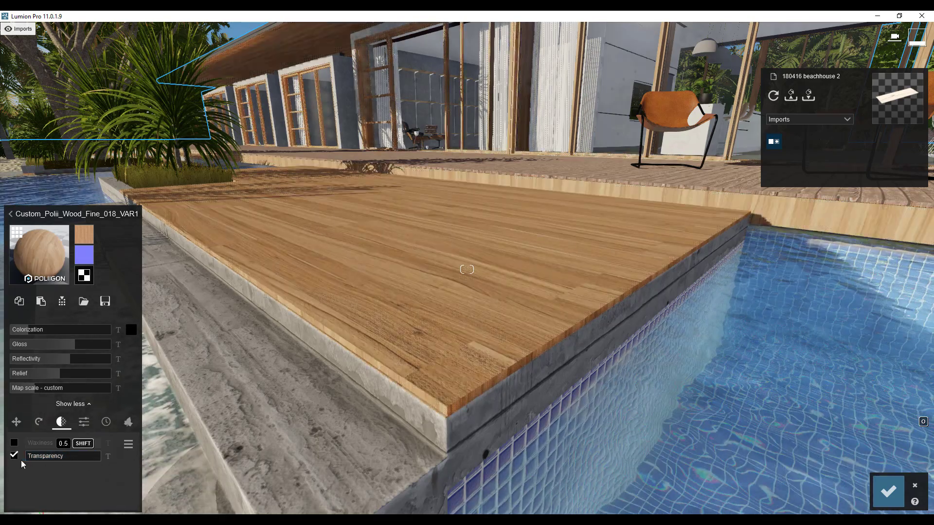
pyautogui.click(17, 441)
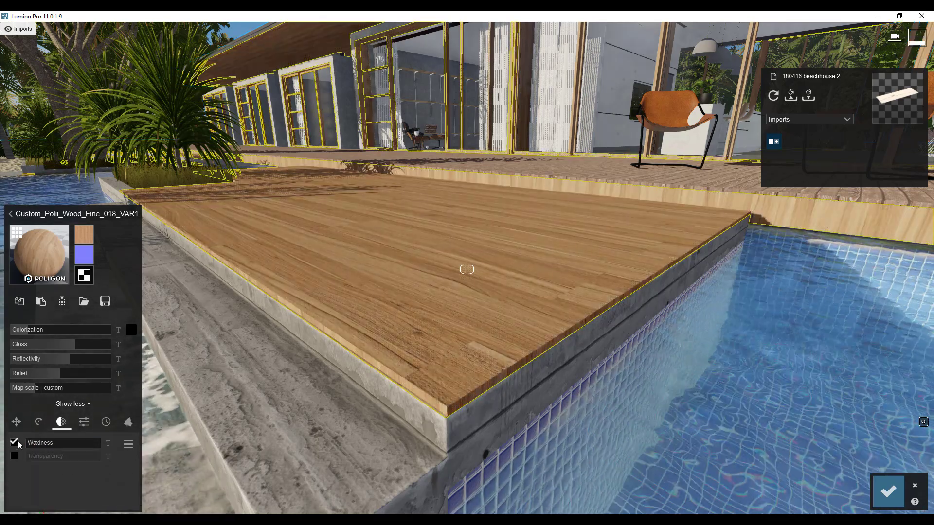
# Try the deck wood's emissive setting and return it to 0.0
pyautogui.click(86, 428)
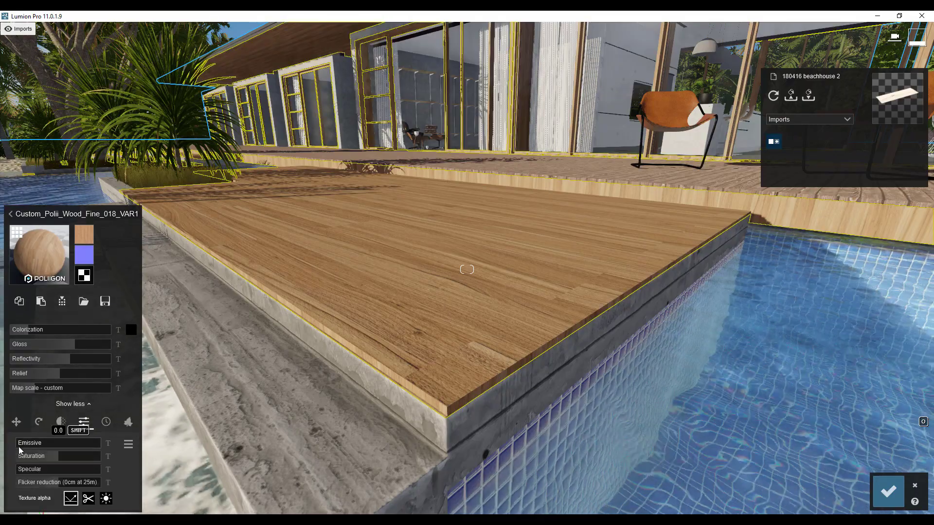
pyautogui.moveTo(356, 317); pyautogui.dragTo(303, 385, button='right')
pyautogui.moveTo(20, 445)
pyautogui.mouseDown()
pyautogui.moveTo(40, 444)
pyautogui.moveTo(13, 445)
pyautogui.mouseUp()
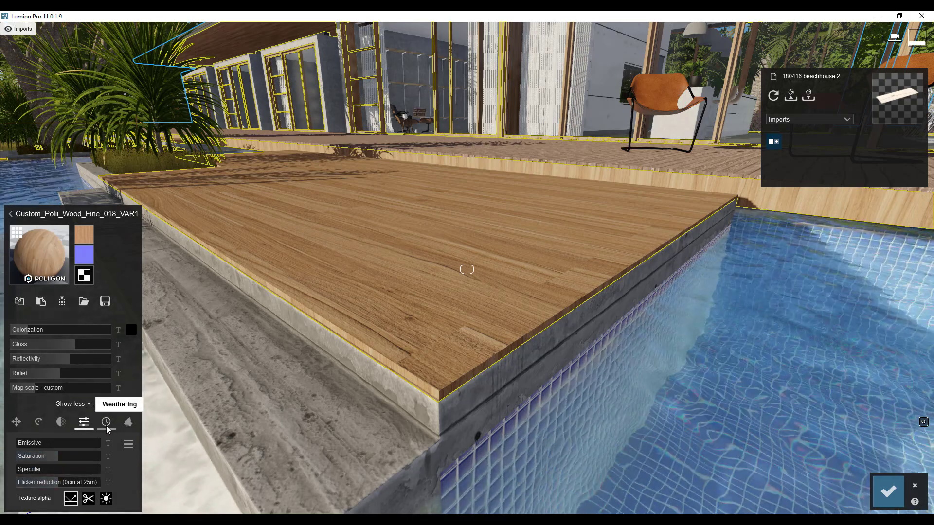
# Raise the deck wood's weathering to 1.0 and view the aged surface from low and high angles
pyautogui.click(106, 422)
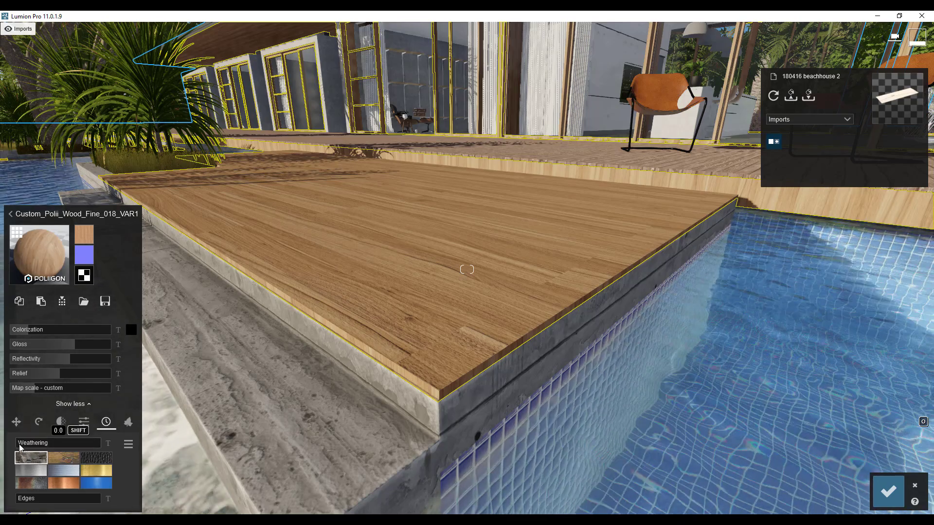
pyautogui.moveTo(20, 447)
pyautogui.mouseDown()
pyautogui.moveTo(42, 447)
pyautogui.moveTo(28, 445)
pyautogui.mouseUp()
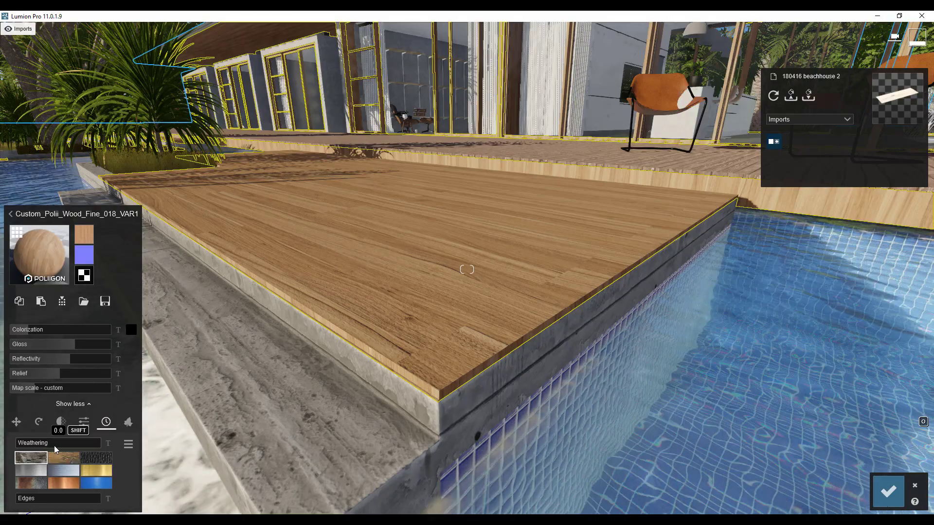
pyautogui.moveTo(54, 446); pyautogui.dragTo(128, 444)
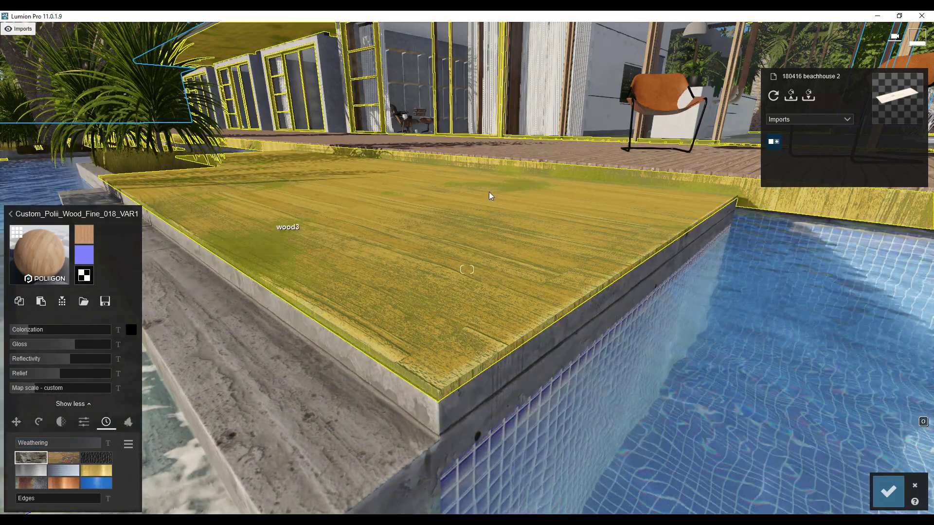
pyautogui.press('e')
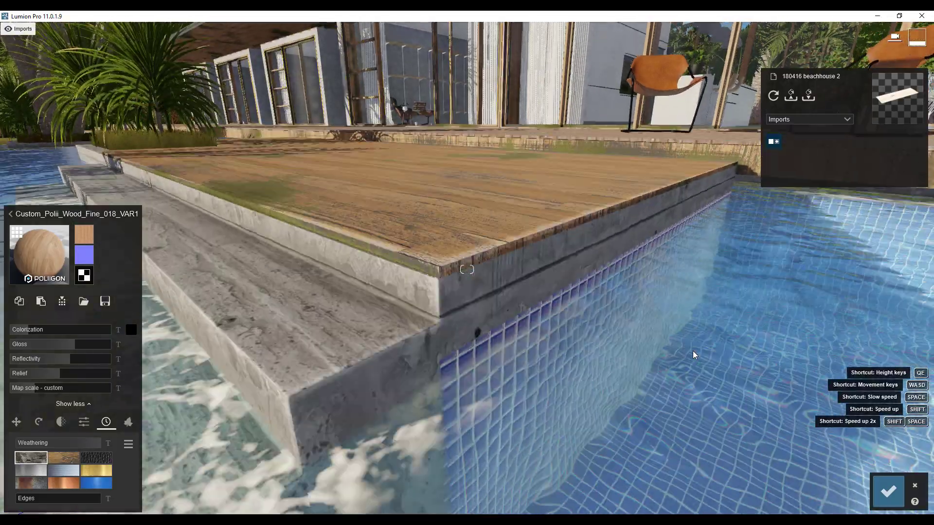
pyautogui.press('q')
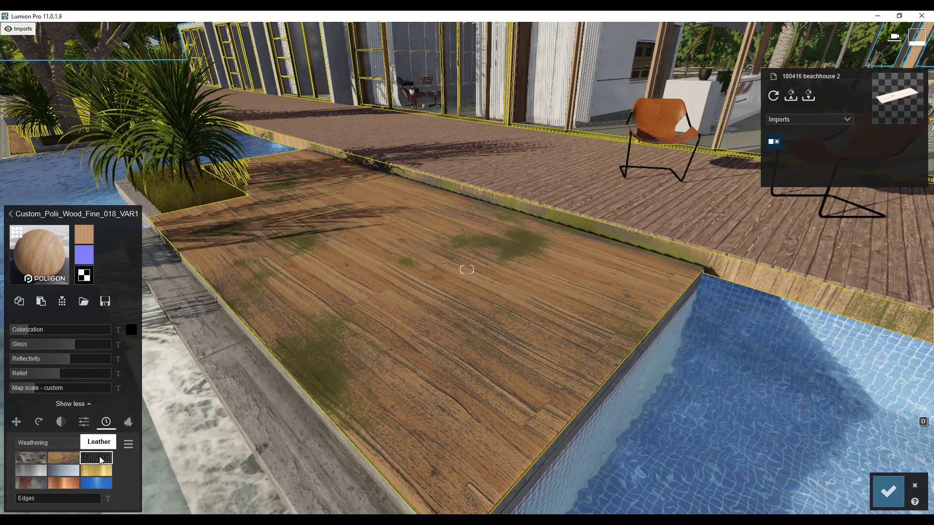
# Compare the Plastic, Copper, rusty and Wood weathering styles on the deck, lowering the weathering to about half
pyautogui.click(86, 482)
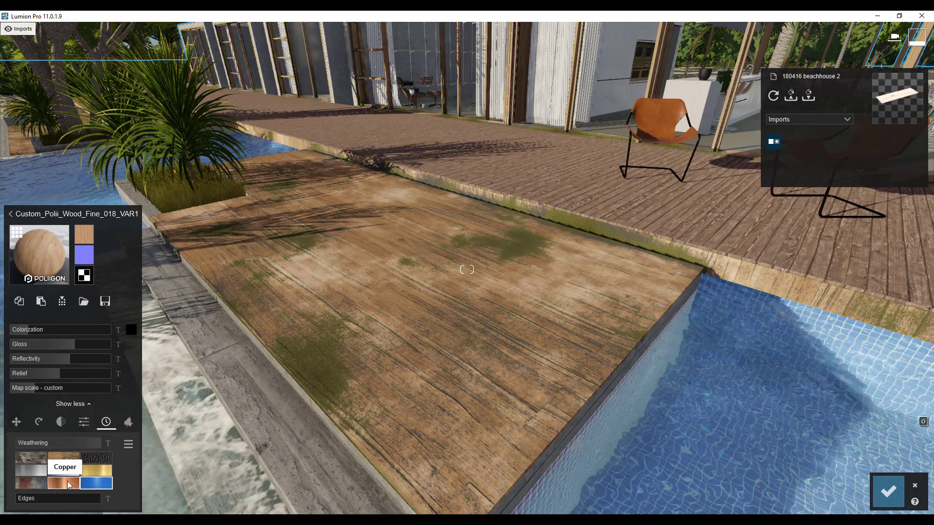
pyautogui.click(67, 481)
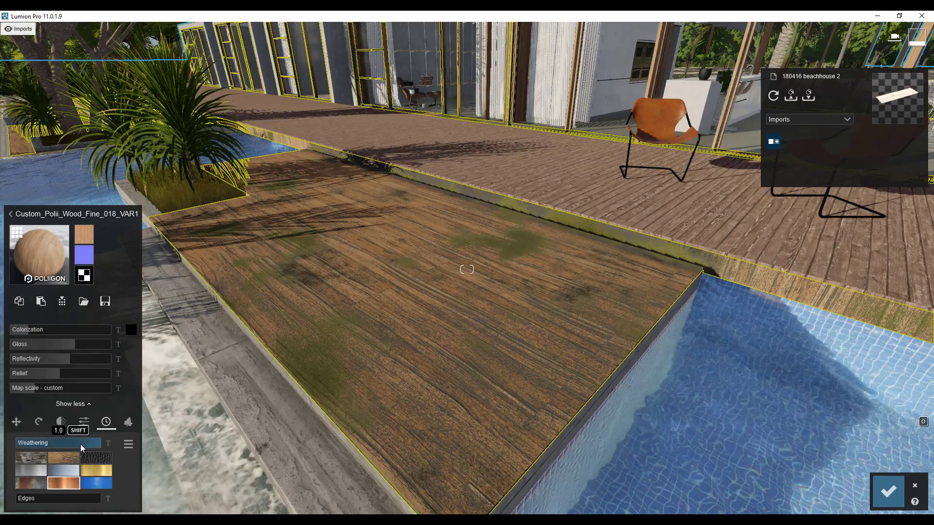
pyautogui.moveTo(80, 444); pyautogui.dragTo(58, 444)
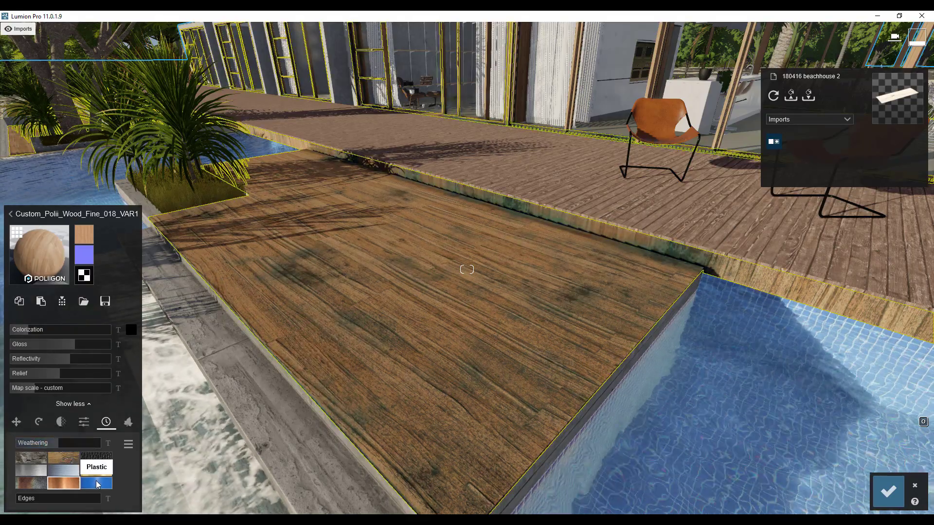
pyautogui.click(95, 480)
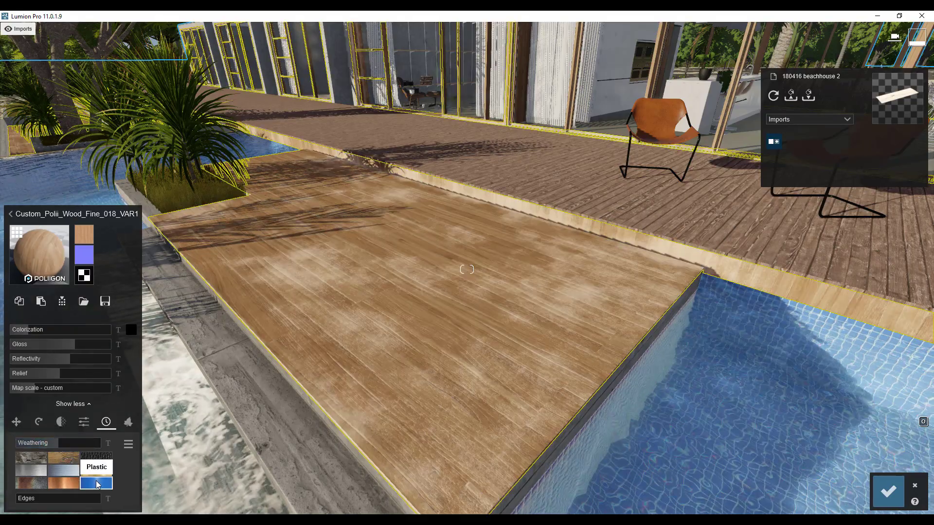
pyautogui.click(35, 487)
pyautogui.moveTo(35, 487); pyautogui.dragTo(309, 360, button='right')
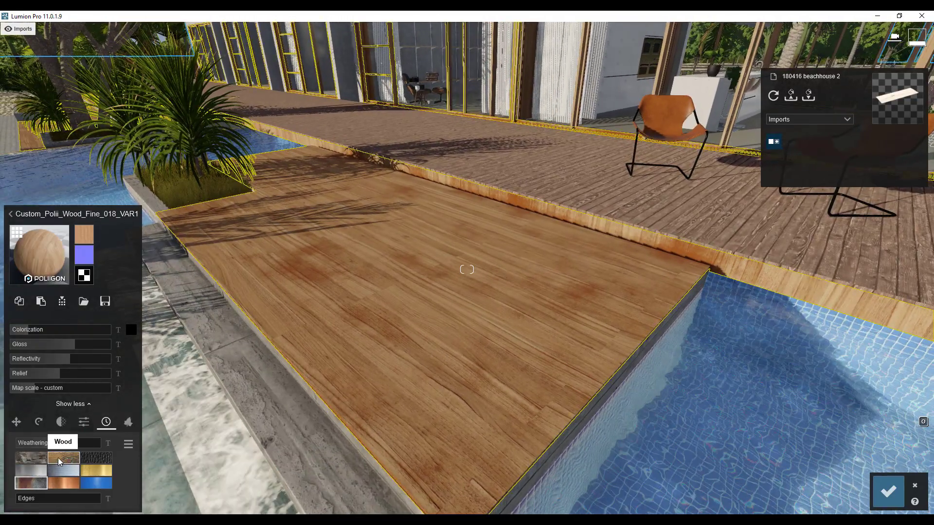
pyautogui.click(58, 459)
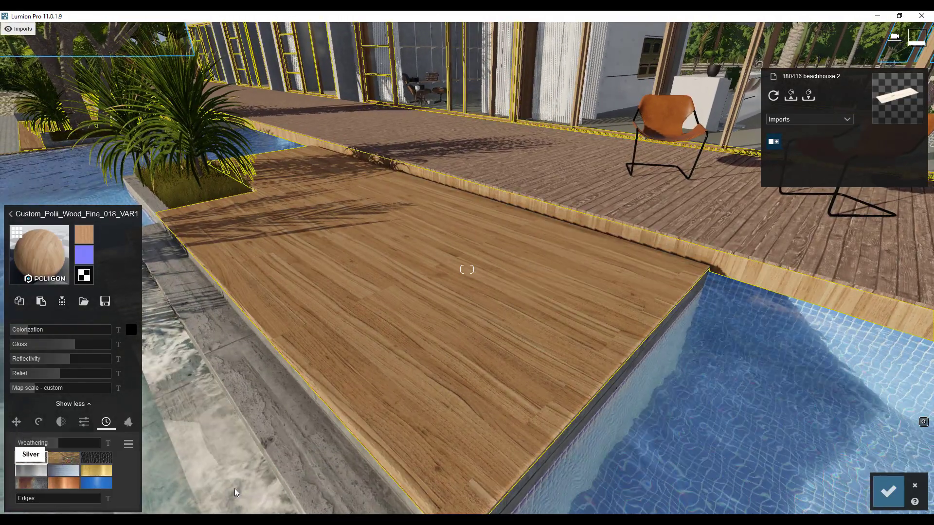
pyautogui.moveTo(235, 488); pyautogui.dragTo(206, 506, button='right')
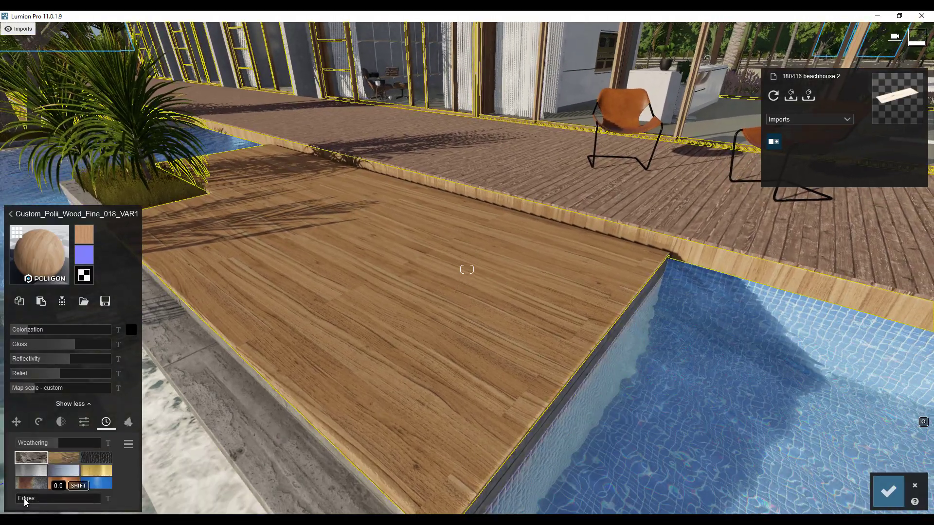
# Reset the deck wood's weathering to 0.0 and test its Edges setting at the deck corner
pyautogui.moveTo(58, 443); pyautogui.dragTo(16, 445)
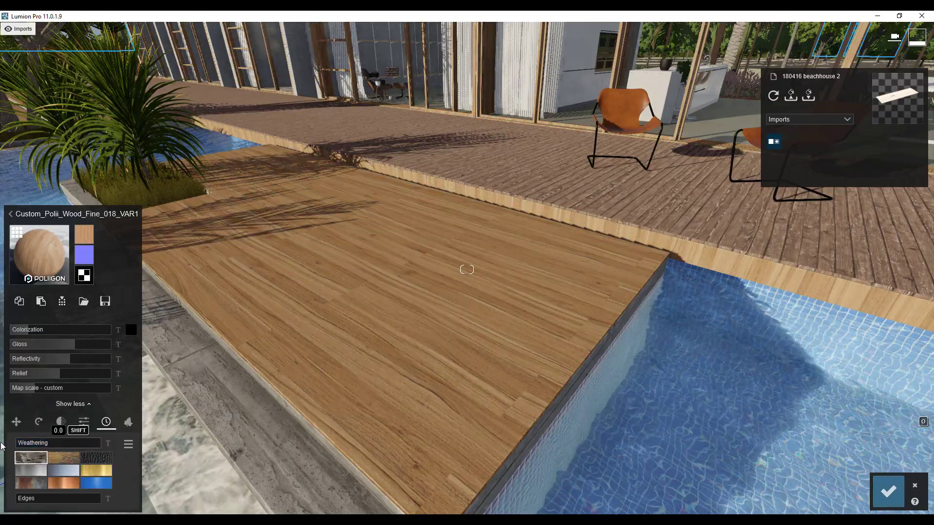
pyautogui.moveTo(424, 405); pyautogui.dragTo(430, 161, button='right')
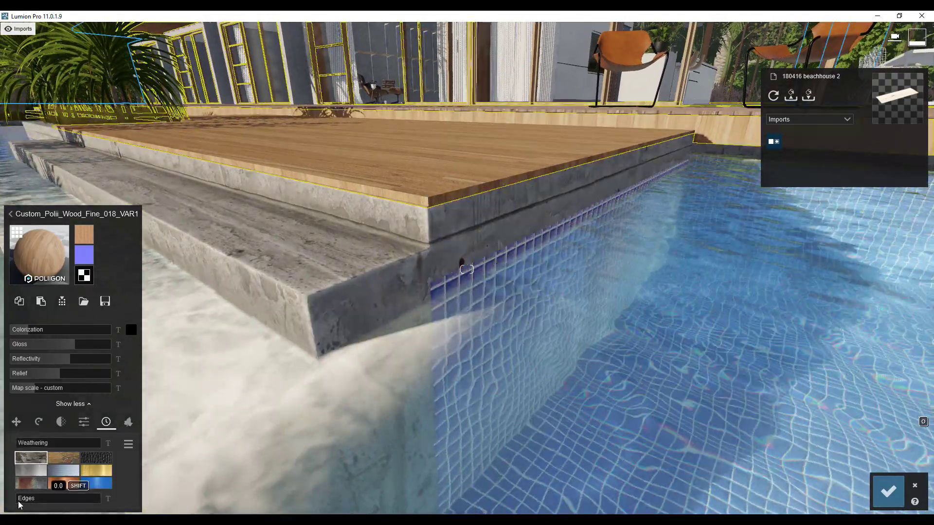
pyautogui.moveTo(21, 500); pyautogui.dragTo(48, 504)
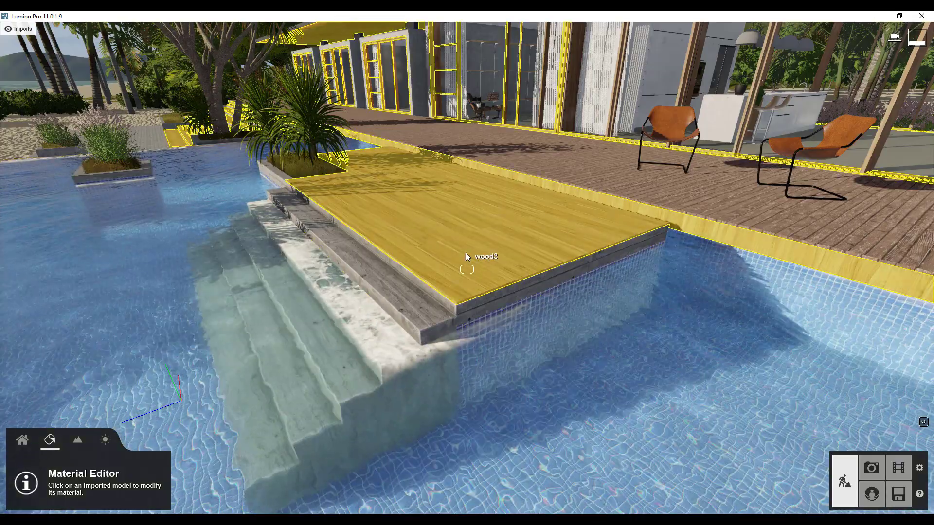
# Reopen the wood3 deck material and cover it with leaves, using a spread of about 0.3 and a ground level of 25.0 m
pyautogui.click(466, 253)
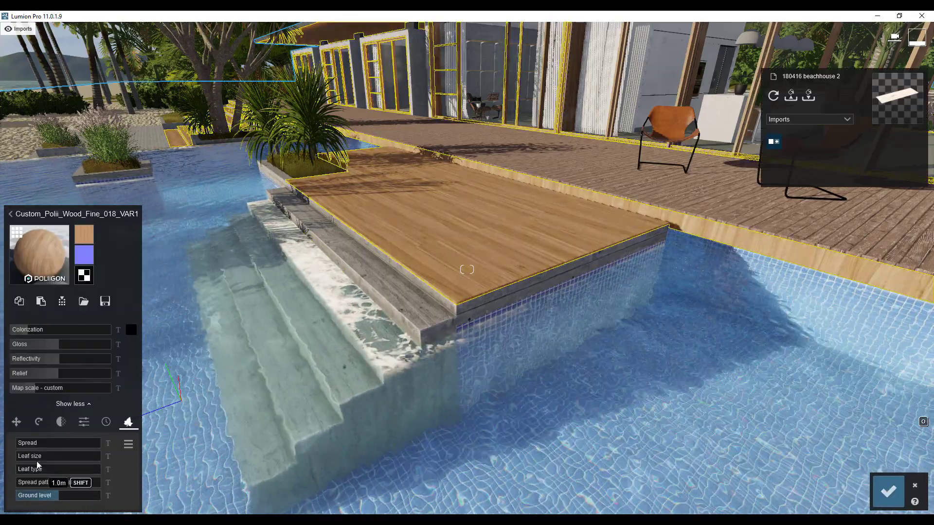
pyautogui.moveTo(23, 443); pyautogui.dragTo(70, 444)
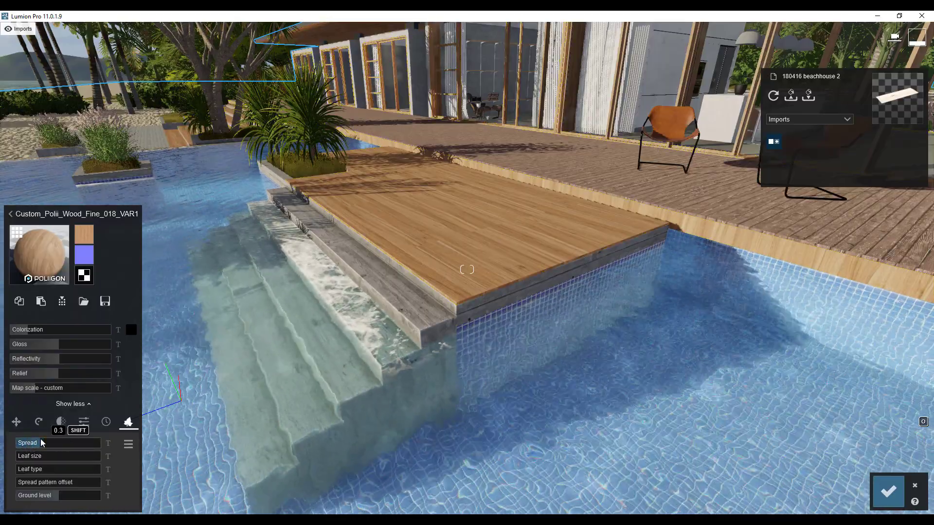
pyautogui.moveTo(41, 443); pyautogui.dragTo(31, 466, button='right')
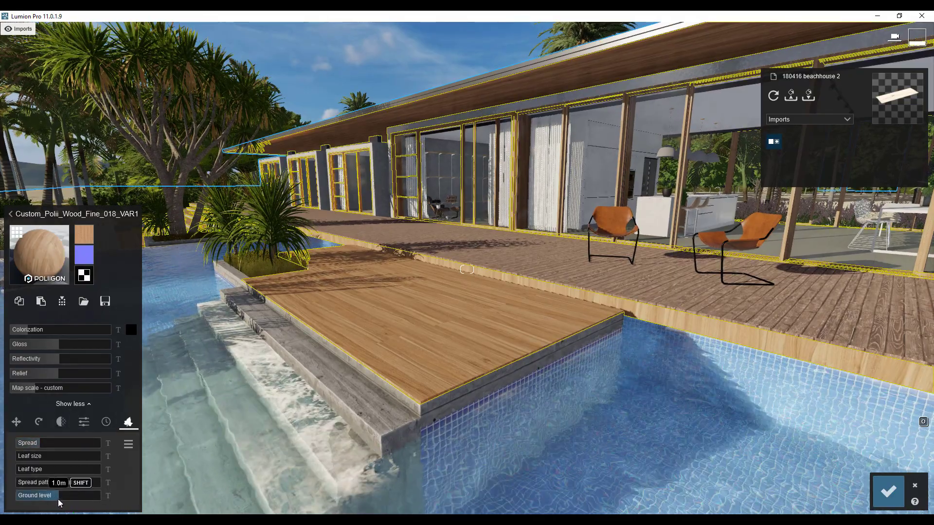
pyautogui.moveTo(57, 499); pyautogui.dragTo(70, 500)
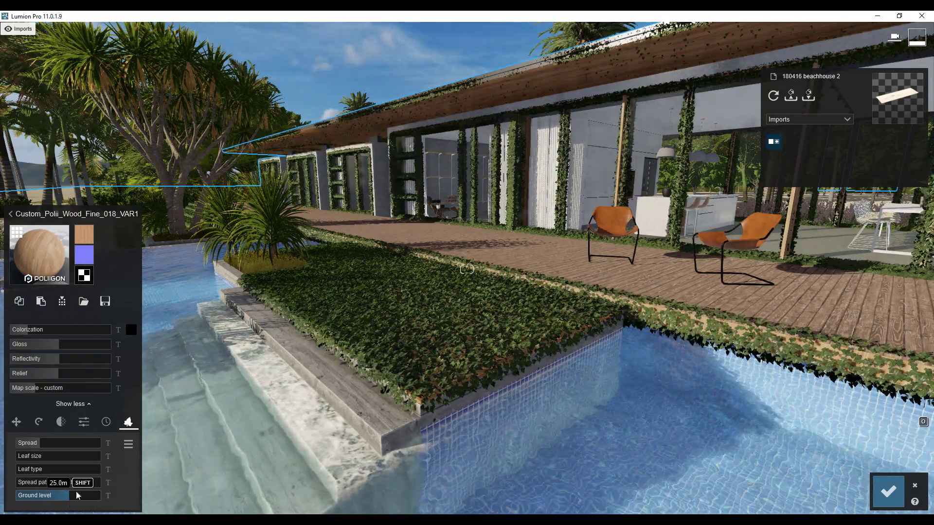
pyautogui.moveTo(205, 408); pyautogui.dragTo(192, 387, button='right')
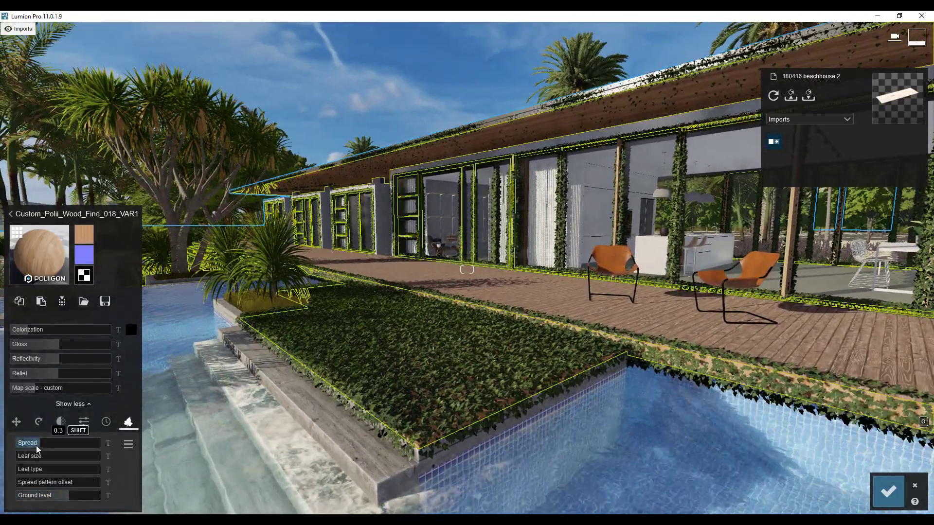
# Vary the leaf spread, size, type and pattern offset, ending with zero spread and a ground level of about 16.3 m
pyautogui.moveTo(36, 444); pyautogui.dragTo(78, 470)
pyautogui.moveTo(24, 485); pyautogui.dragTo(187, 492)
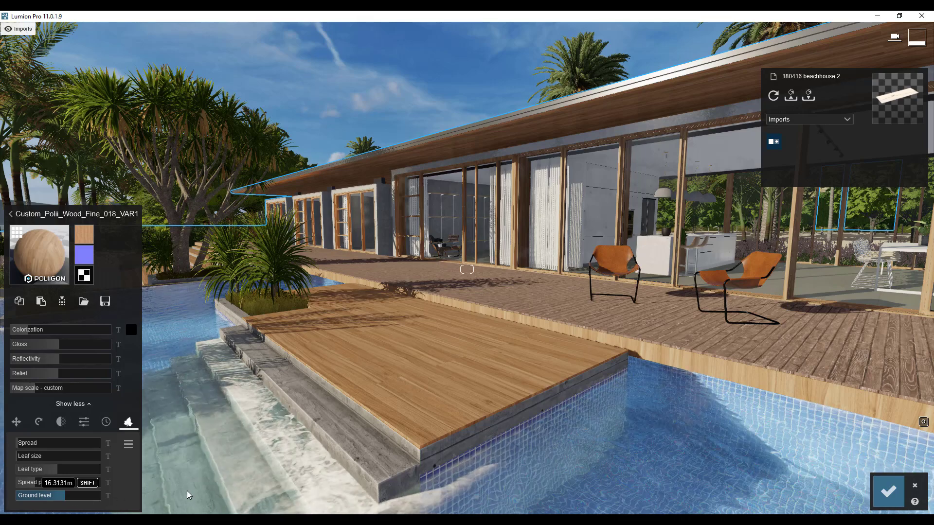
# Raise the leaves' ground level until foliage covers most of the pool deck, and adjust the spread pattern offset
pyautogui.moveTo(294, 476); pyautogui.dragTo(295, 475)
pyautogui.moveTo(69, 497)
pyautogui.mouseDown()
pyautogui.moveTo(393, 480)
pyautogui.moveTo(66, 497)
pyautogui.mouseUp()
pyautogui.moveTo(412, 377)
pyautogui.mouseDown(button='right')
pyautogui.moveTo(395, 374)
pyautogui.moveTo(428, 374)
pyautogui.mouseUp(button='right')
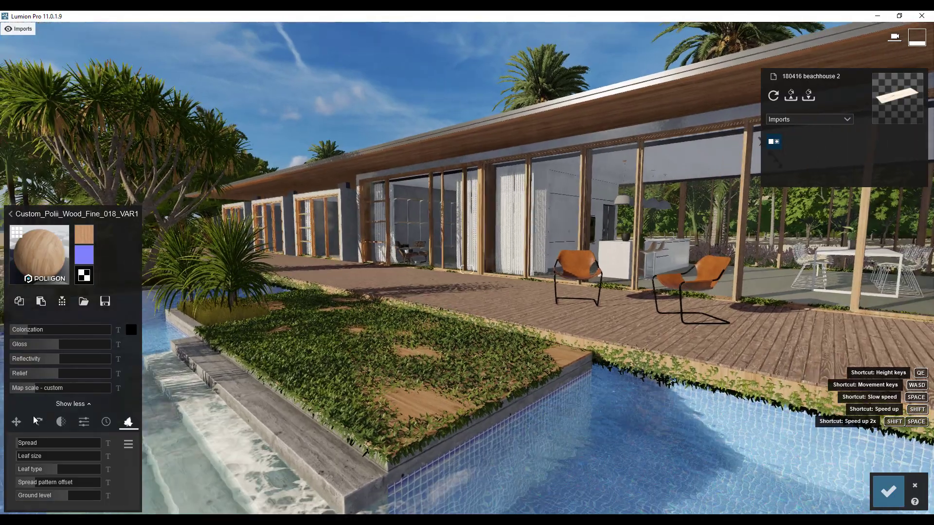
pyautogui.moveTo(38, 484)
pyautogui.mouseDown()
pyautogui.moveTo(59, 483)
pyautogui.moveTo(41, 486)
pyautogui.mouseUp()
pyautogui.moveTo(273, 413); pyautogui.dragTo(291, 422, button='right')
pyautogui.moveTo(484, 397); pyautogui.dragTo(462, 427, button='right')
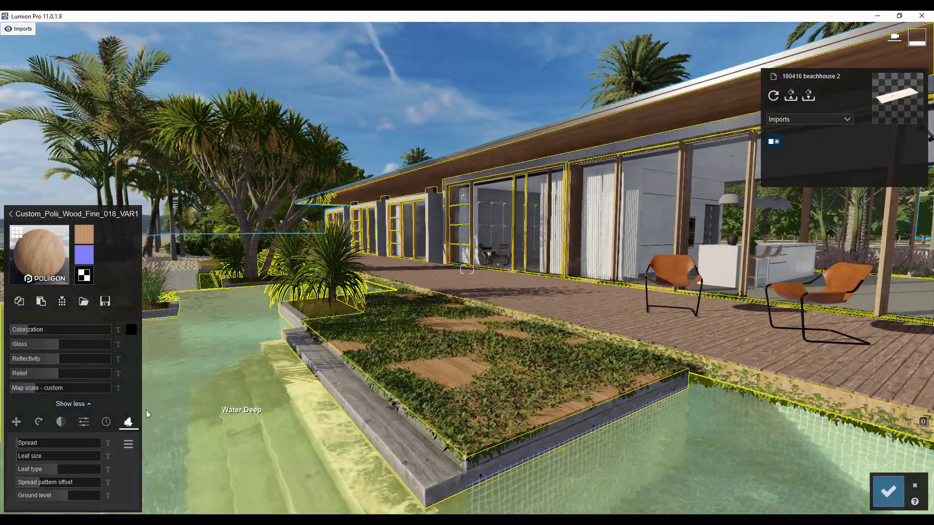
# Copy the deck material's foliage settings and save the material changes
pyautogui.click(129, 445)
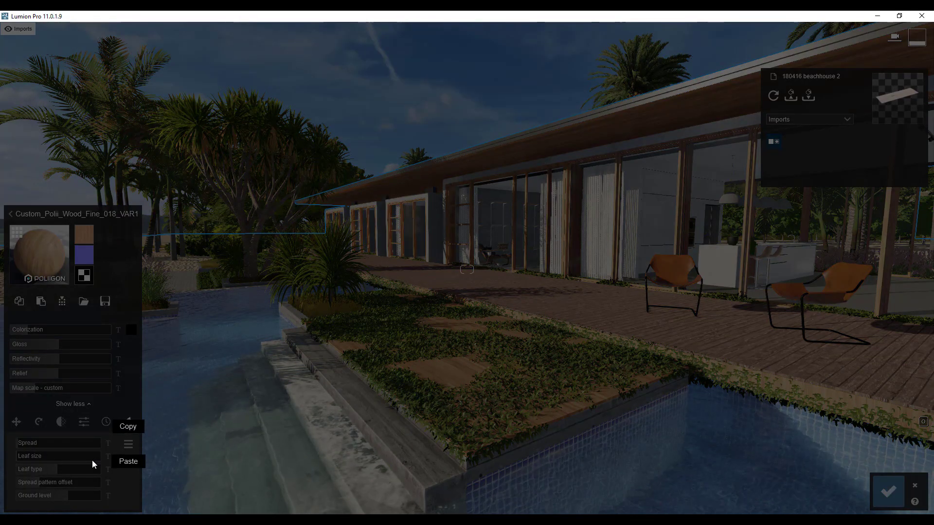
pyautogui.click(129, 427)
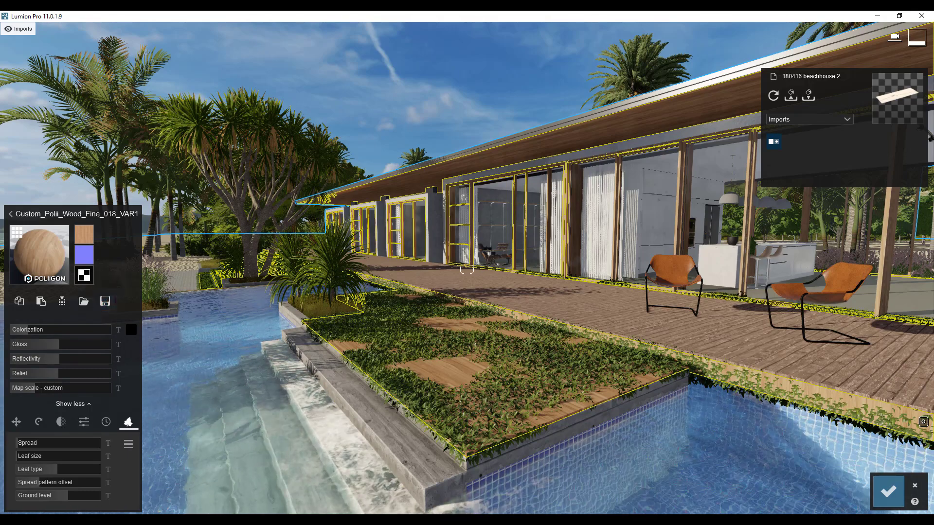
pyautogui.moveTo(617, 469); pyautogui.dragTo(671, 491, button='right')
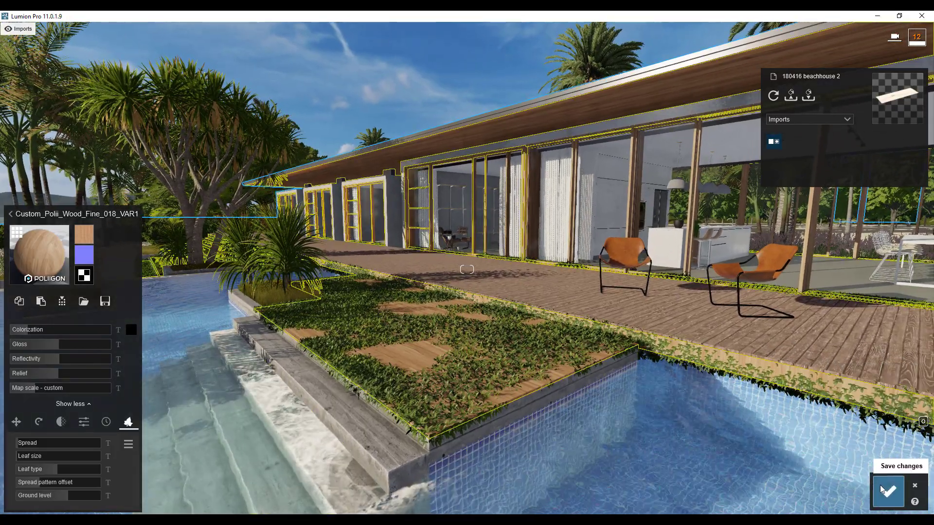
pyautogui.click(880, 486)
# Reopen the wood3 deck material and replace it with the outdoor Bricks 001 1024 material, followed by Bricks 002 1024
pyautogui.moveTo(425, 358); pyautogui.dragTo(436, 360, button='right')
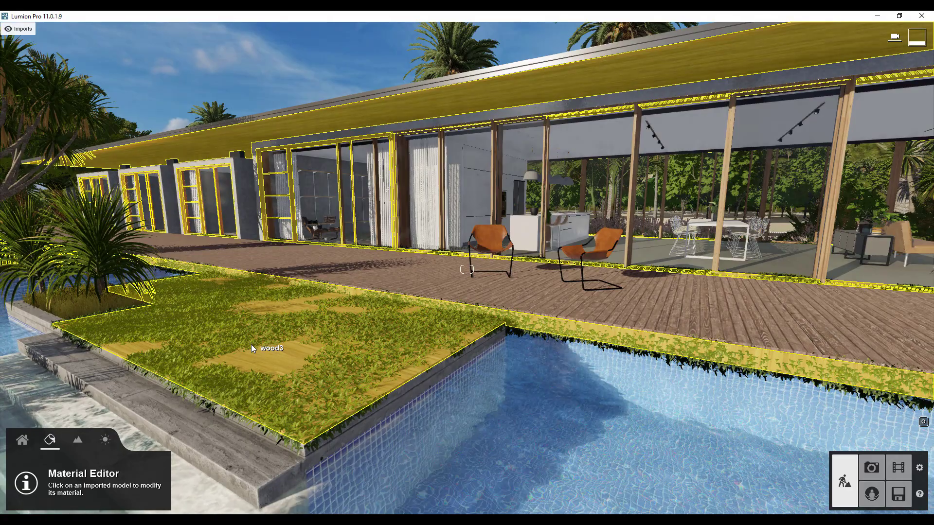
pyautogui.click(251, 342)
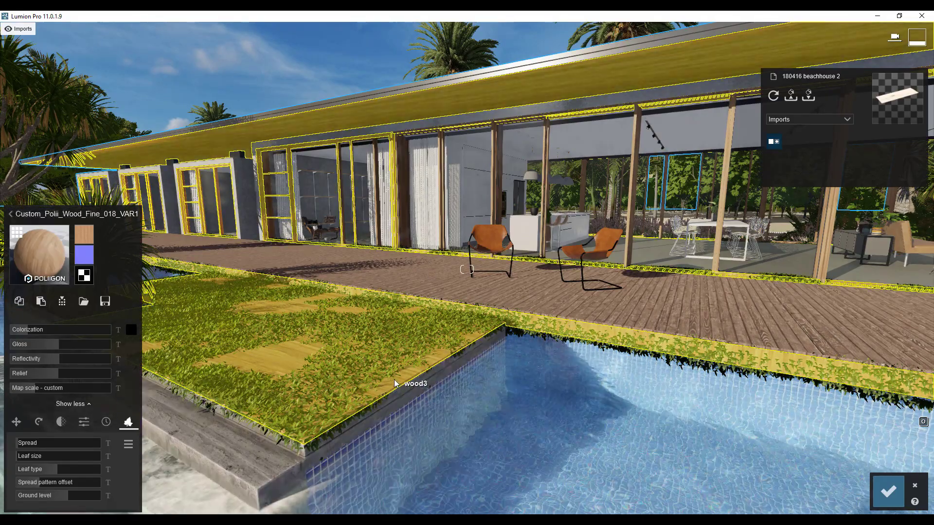
pyautogui.click(14, 214)
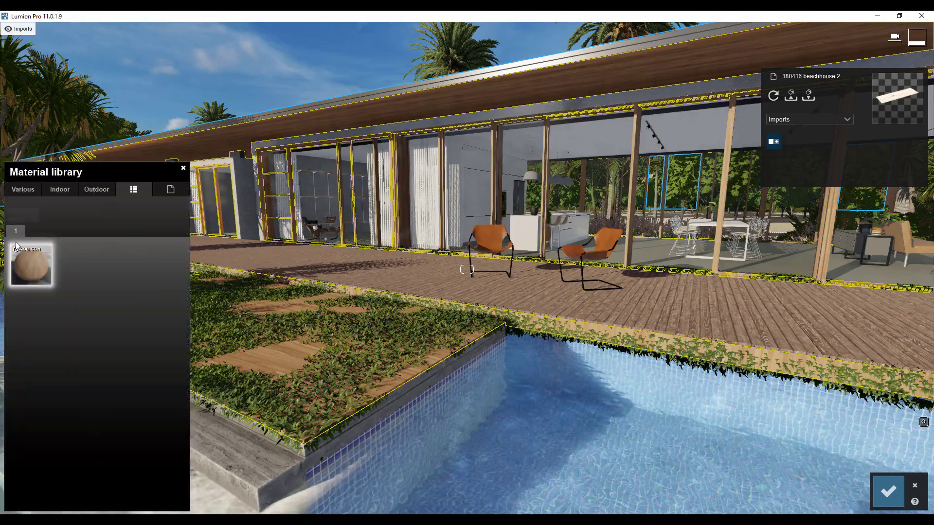
pyautogui.click(104, 192)
pyautogui.moveTo(427, 278); pyautogui.dragTo(414, 322, button='right')
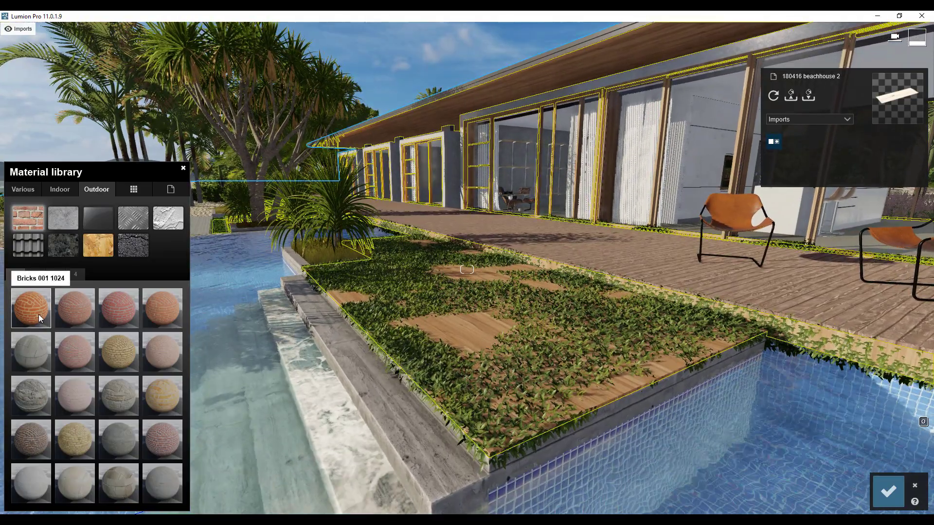
pyautogui.click(39, 314)
pyautogui.moveTo(465, 356); pyautogui.dragTo(413, 351, button='right')
pyautogui.click(74, 307)
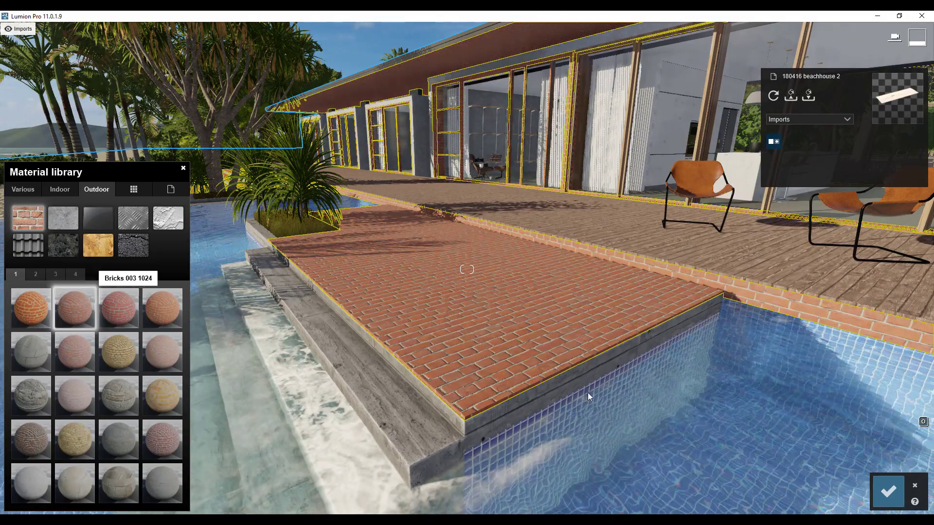
pyautogui.moveTo(517, 329); pyautogui.dragTo(483, 343, button='right')
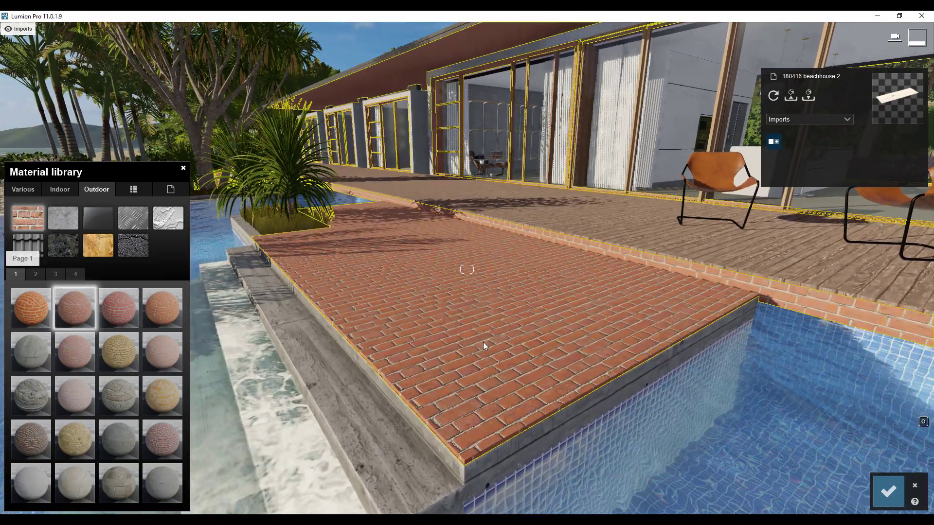
# Open the deck's Bricks 002 1024 settings and load the Sand_Stone image from the Desktop as its color map
pyautogui.click(483, 342)
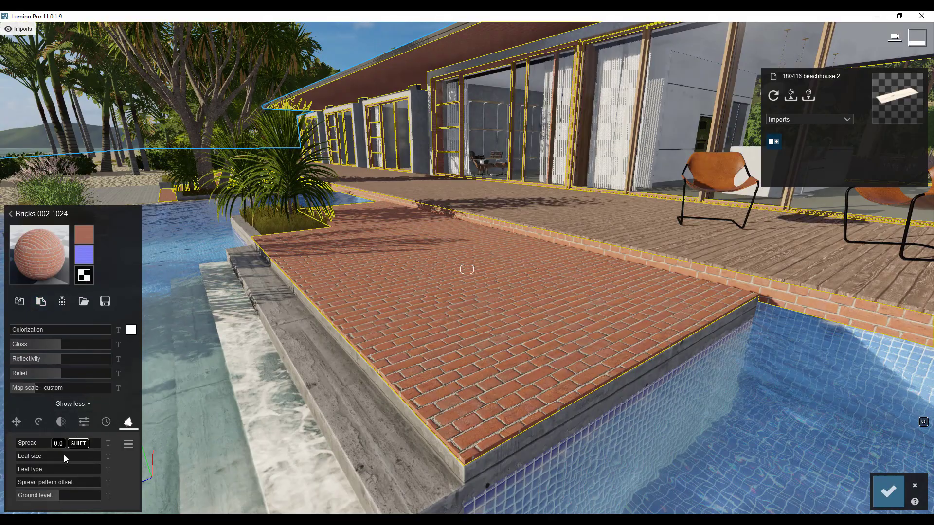
pyautogui.moveTo(481, 392)
pyautogui.mouseDown(button='right')
pyautogui.moveTo(506, 399)
pyautogui.moveTo(467, 396)
pyautogui.mouseUp(button='right')
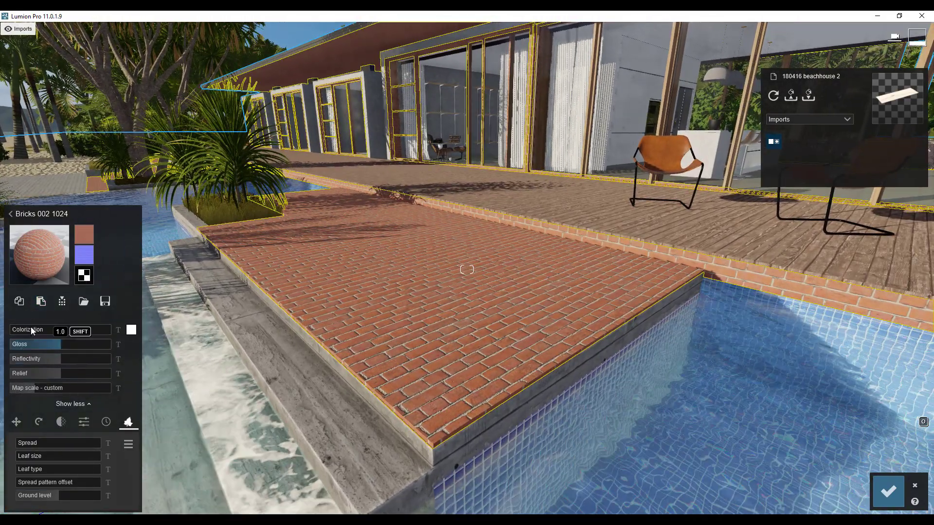
pyautogui.click(41, 301)
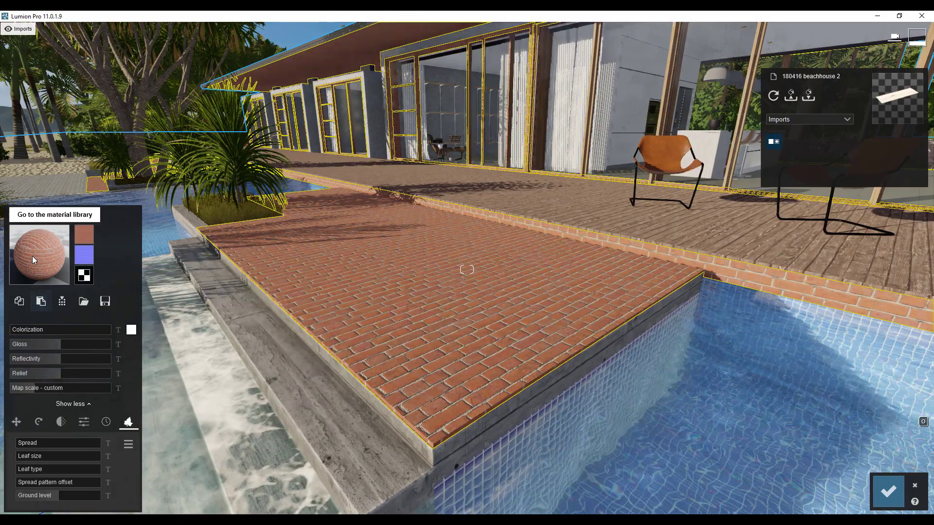
pyautogui.moveTo(89, 234)
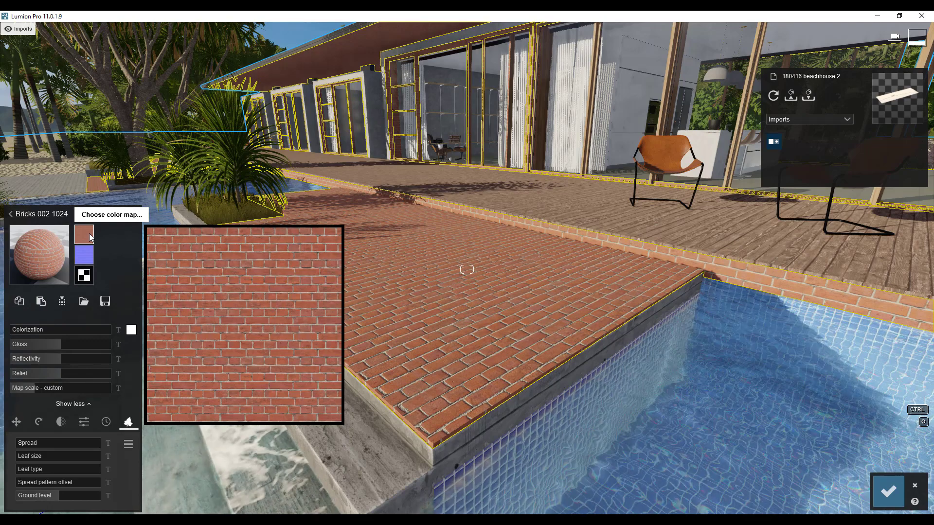
pyautogui.click(89, 234)
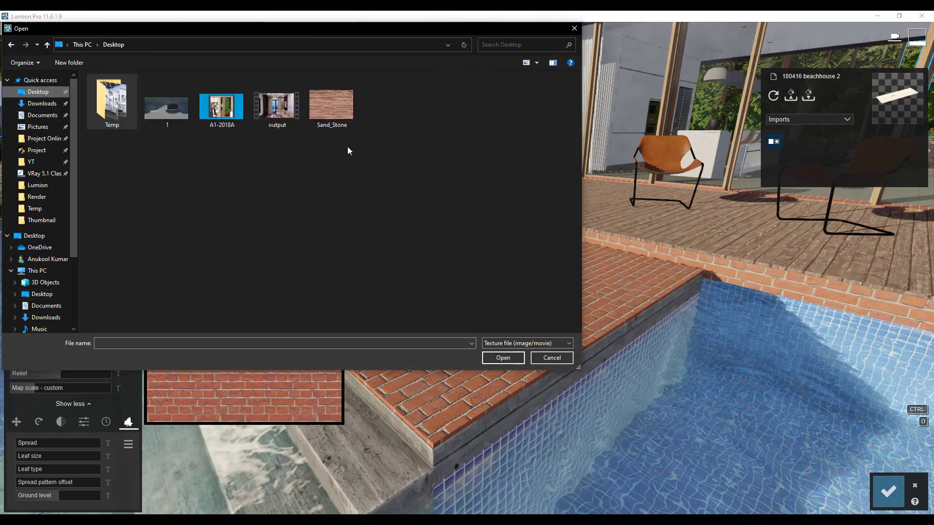
pyautogui.click(503, 358)
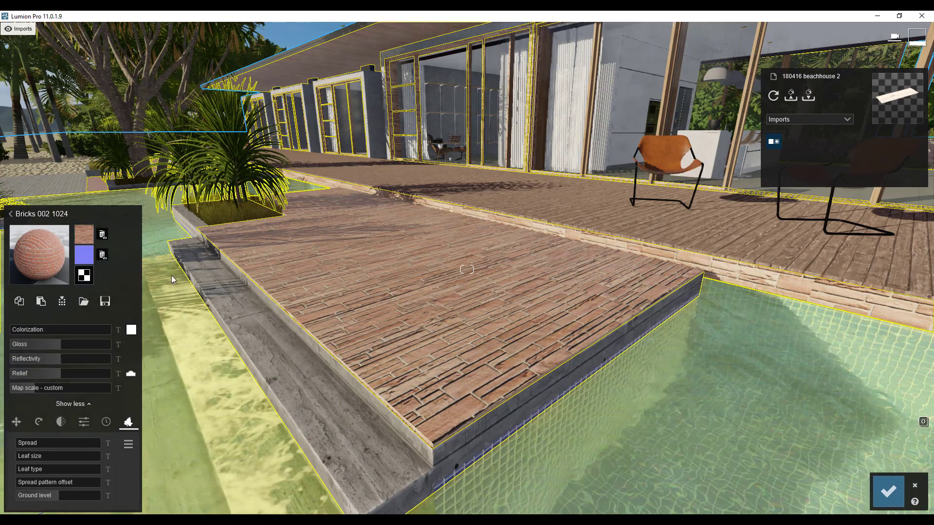
# Lower the stone deck's gloss and reflectivity, set its relief to 2.0, enlarge the texture with the map scale, and save
pyautogui.moveTo(76, 263)
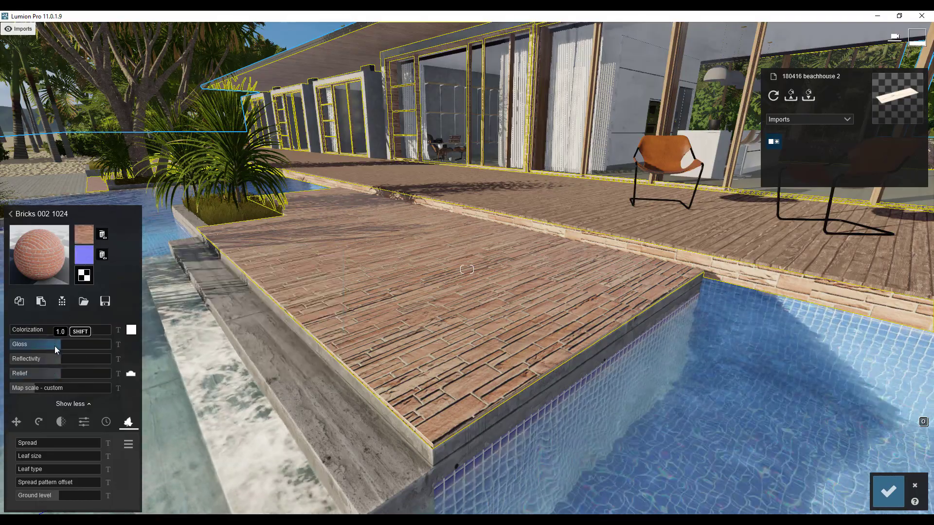
pyautogui.moveTo(57, 346)
pyautogui.mouseDown()
pyautogui.moveTo(13, 346)
pyautogui.moveTo(29, 343)
pyautogui.moveTo(12, 359)
pyautogui.moveTo(127, 379)
pyautogui.mouseUp()
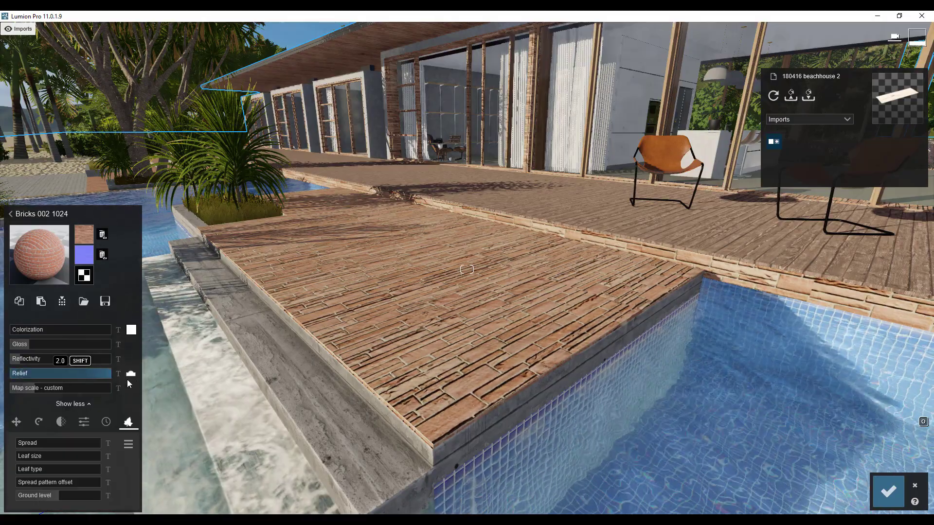
pyautogui.moveTo(50, 392)
pyautogui.mouseDown()
pyautogui.moveTo(61, 389)
pyautogui.moveTo(39, 389)
pyautogui.mouseUp()
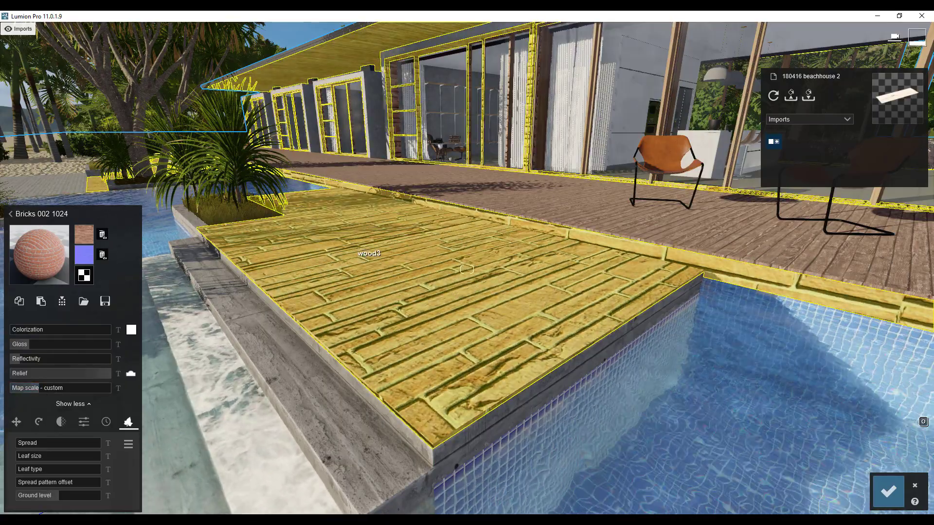
pyautogui.moveTo(366, 263); pyautogui.dragTo(780, 454, button='right')
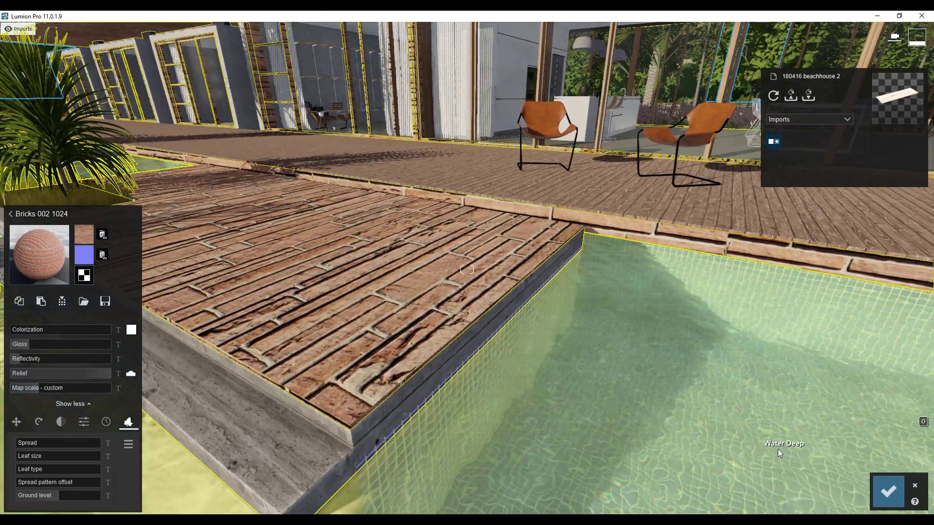
pyautogui.click(888, 489)
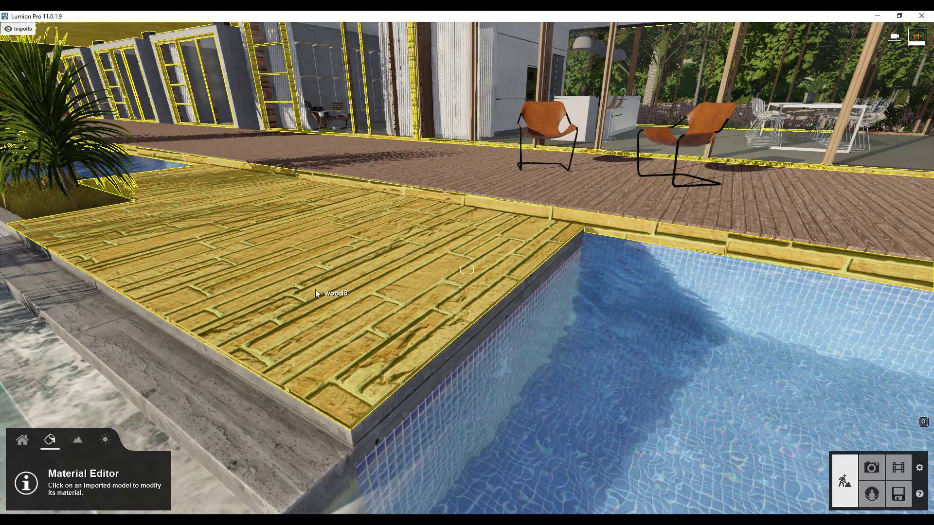
# Revert the wood3 deck to its Imported Material and save the changes
pyautogui.click(316, 290)
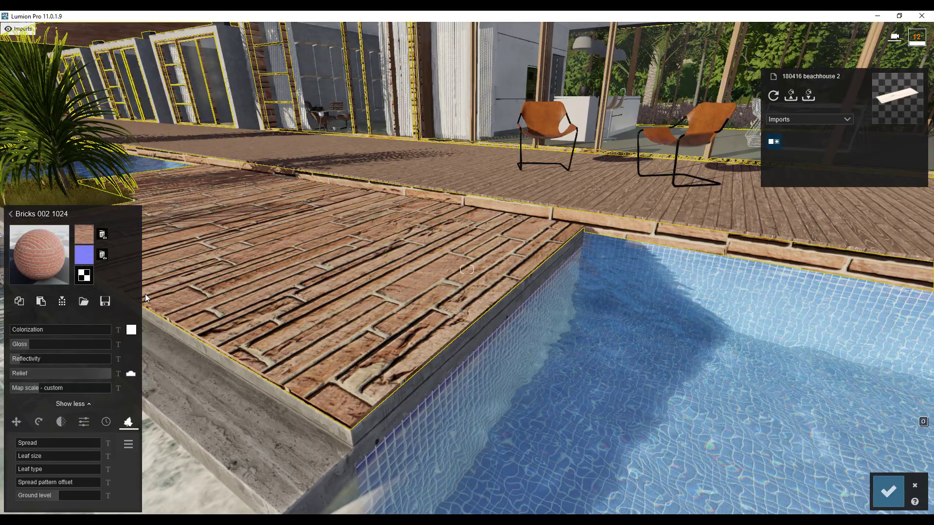
pyautogui.click(40, 251)
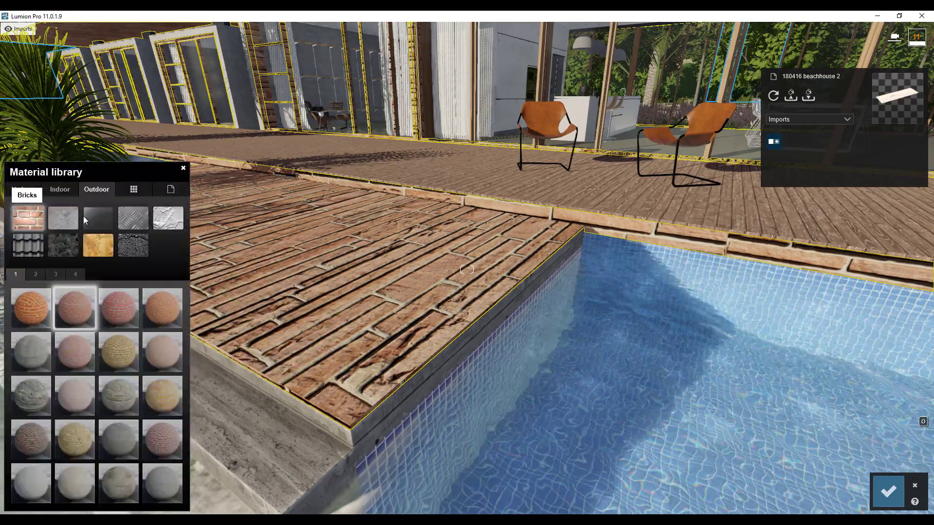
pyautogui.click(177, 192)
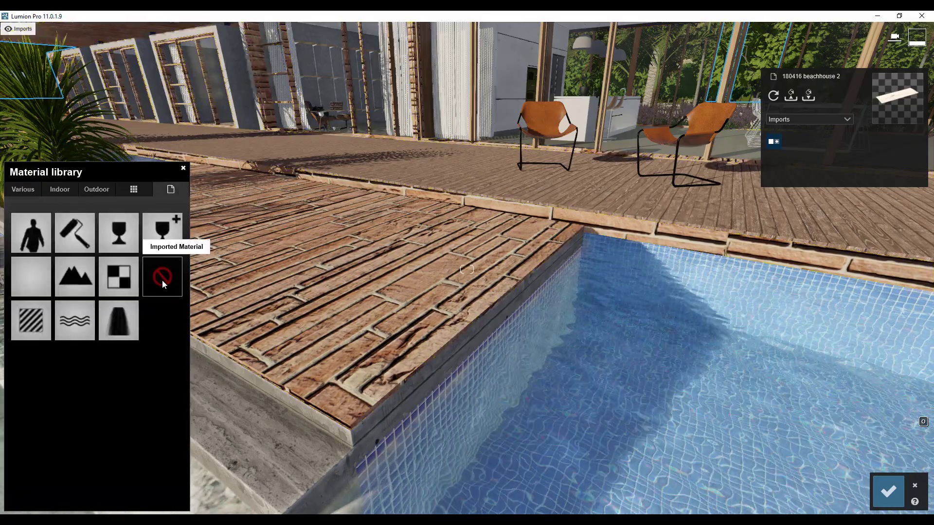
pyautogui.click(171, 293)
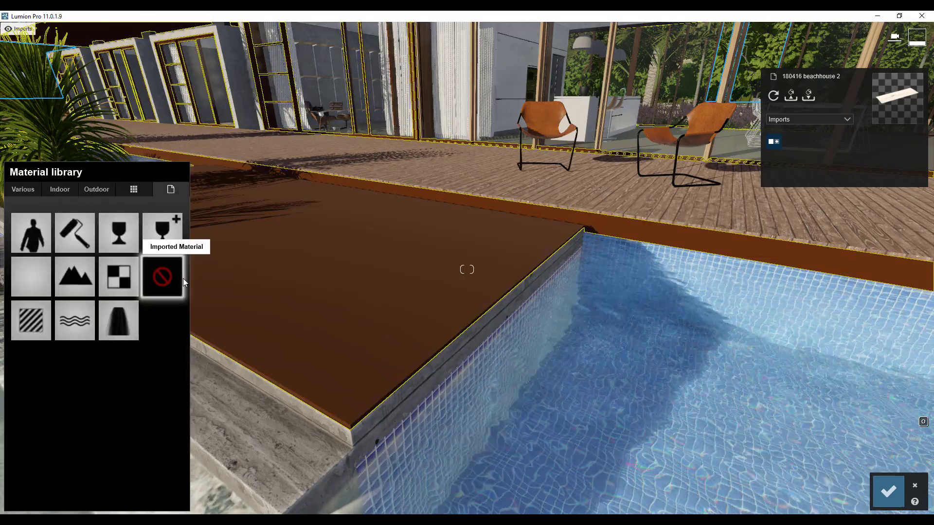
pyautogui.moveTo(491, 263); pyautogui.dragTo(612, 202, button='right')
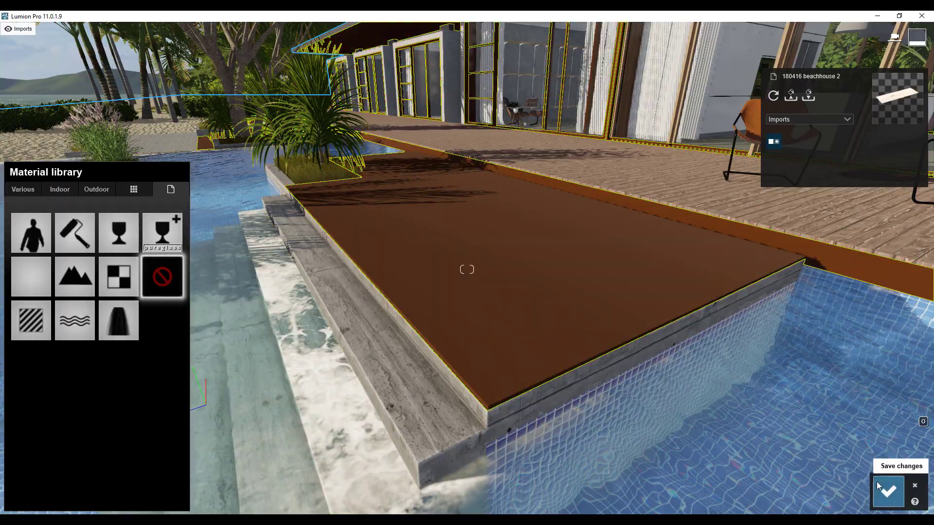
pyautogui.click(878, 486)
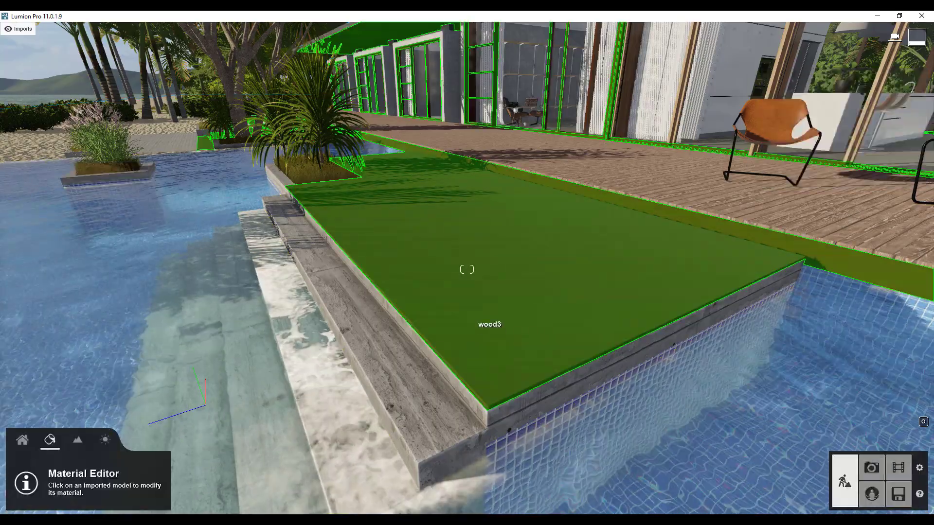
# Open the Translucent Glass Gray material on the house windows and try dark and green indoor glass presets on it
pyautogui.moveTo(488, 311); pyautogui.dragTo(569, 182, button='right')
pyautogui.moveTo(466, 269); pyautogui.dragTo(515, 287, button='right')
pyautogui.moveTo(540, 180); pyautogui.dragTo(529, 179, button='right')
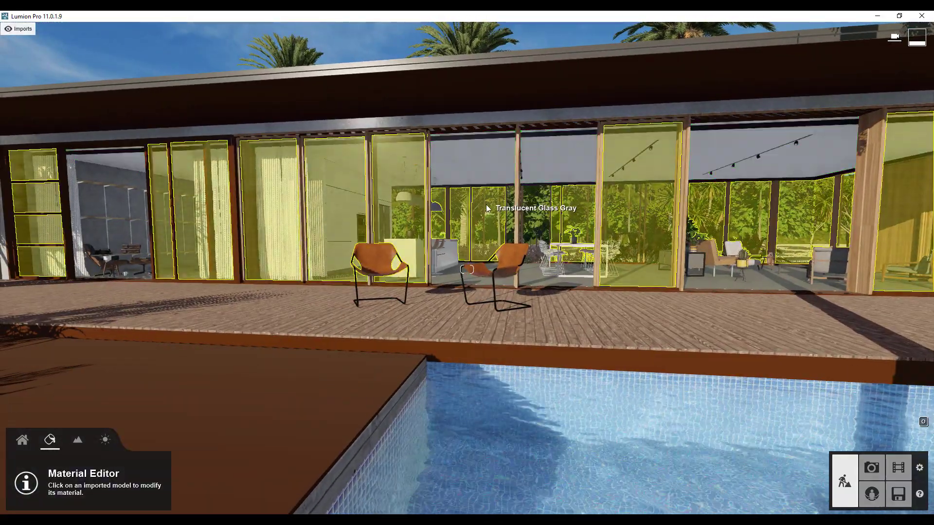
pyautogui.click(328, 197)
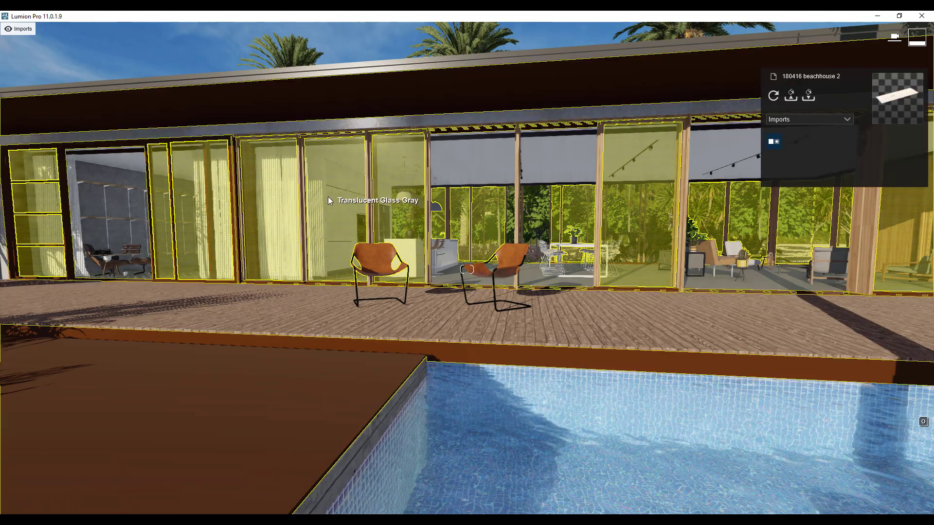
pyautogui.click(328, 196)
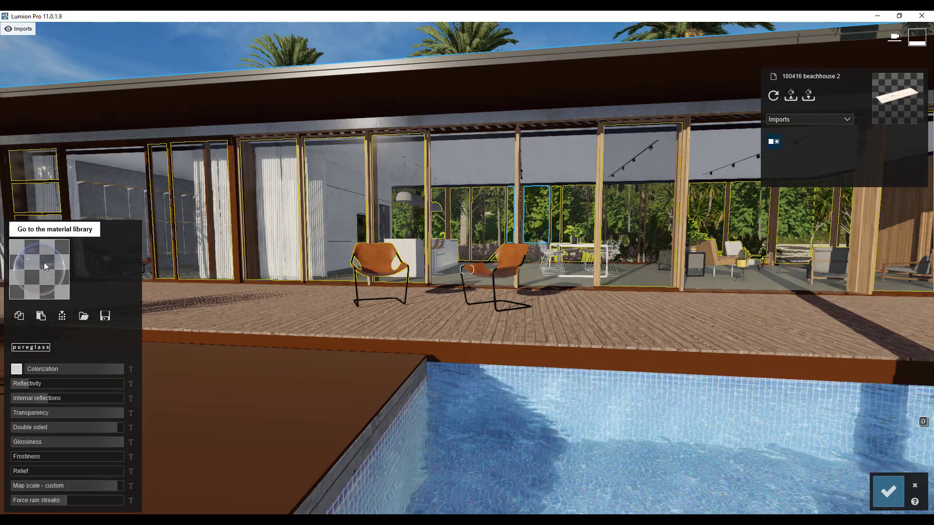
pyautogui.click(50, 267)
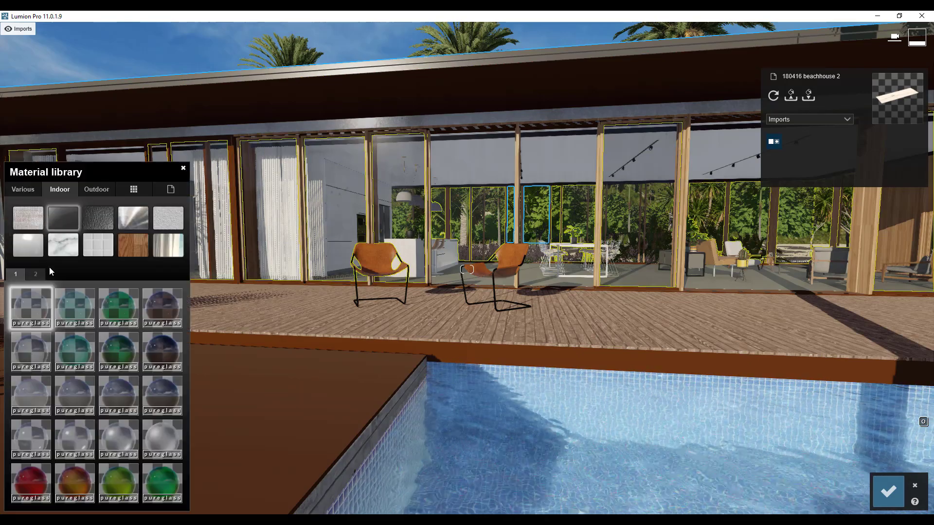
pyautogui.click(62, 188)
pyautogui.click(66, 217)
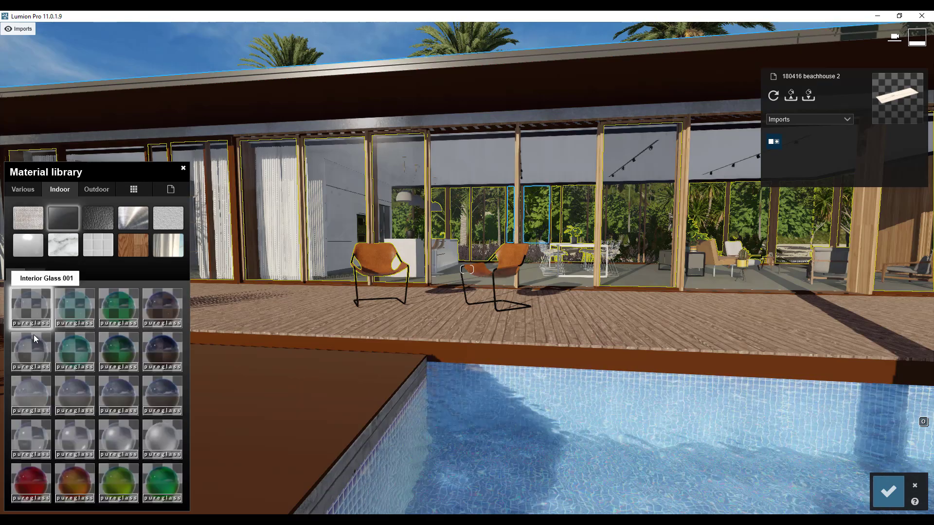
pyautogui.click(175, 311)
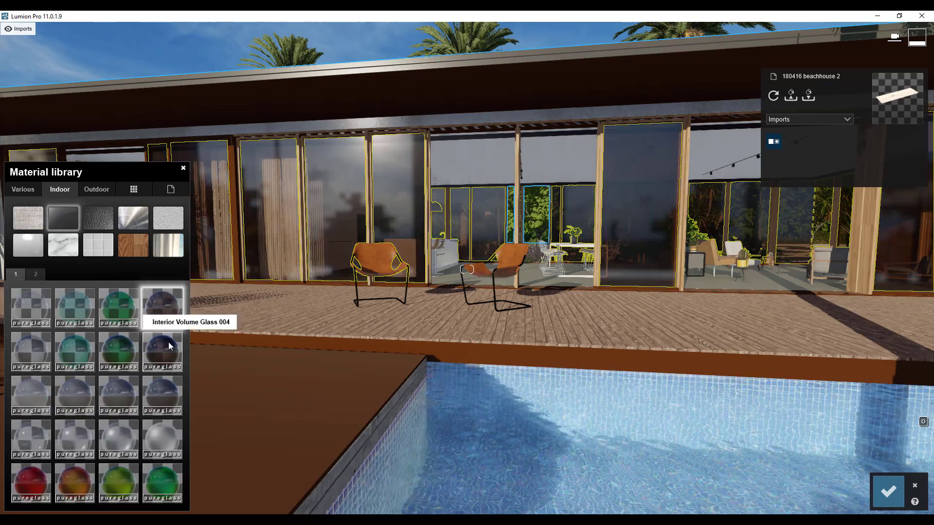
pyautogui.click(144, 361)
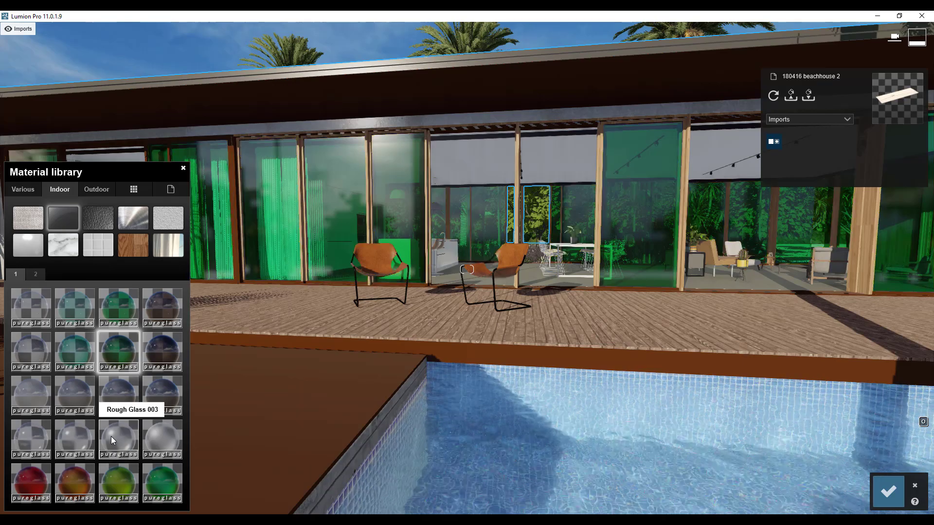
# Try rough, matte-backed decorative and teal-tinted indoor glass presets on the house windows
pyautogui.click(111, 436)
pyautogui.click(80, 477)
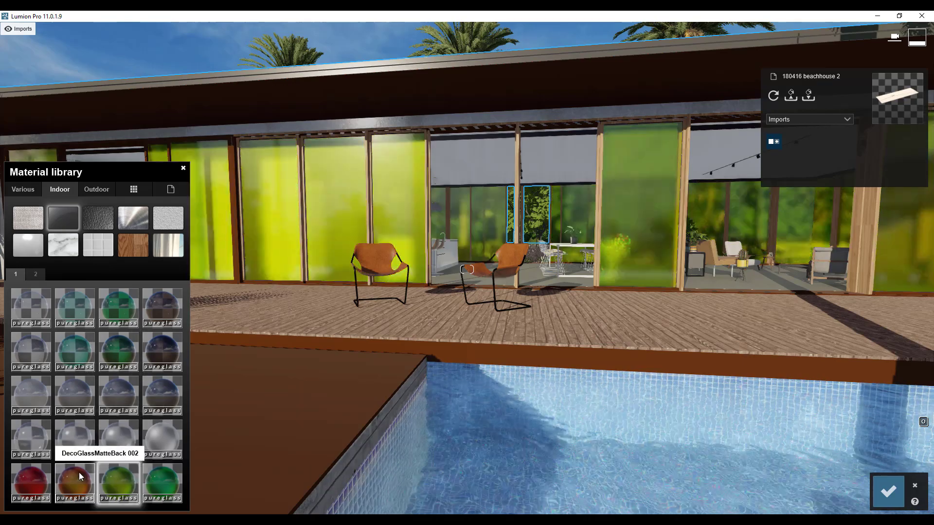
pyautogui.click(71, 300)
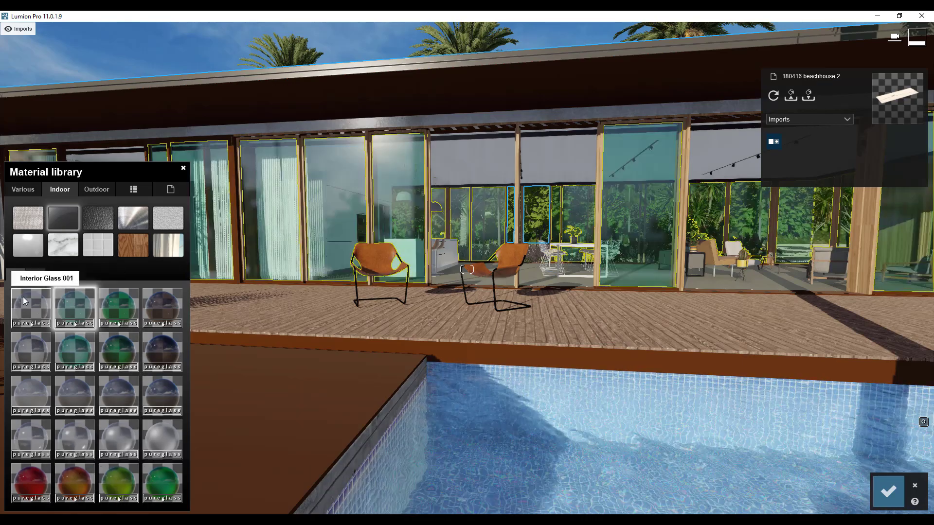
# Apply the Interior Glass 001 preset to the house windows, increase its reflectivity slightly, and save the material changes
pyautogui.click(22, 300)
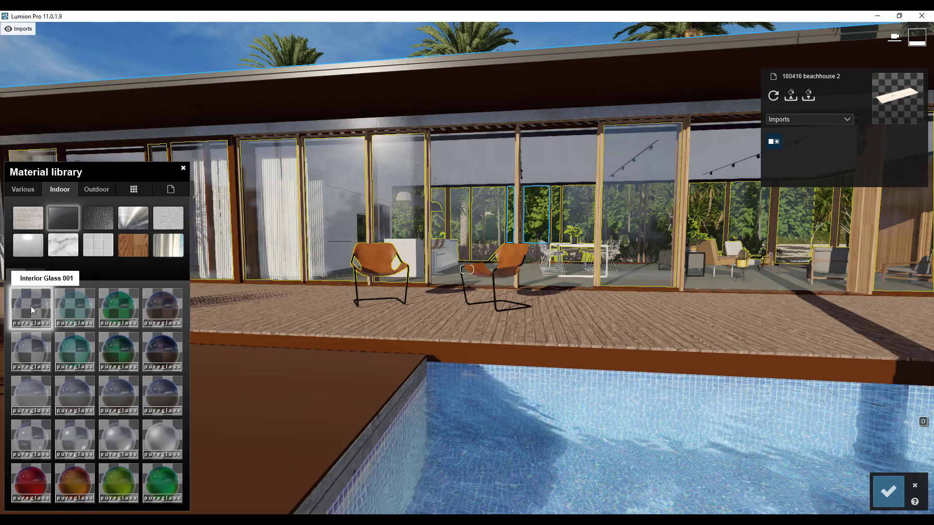
pyautogui.click(30, 306)
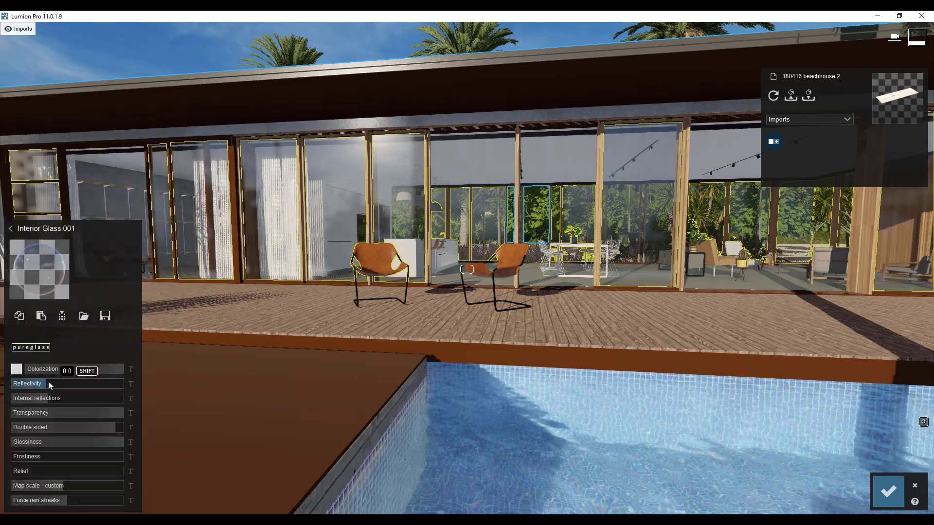
pyautogui.moveTo(48, 381)
pyautogui.mouseDown()
pyautogui.moveTo(91, 383)
pyautogui.moveTo(53, 384)
pyautogui.moveTo(65, 386)
pyautogui.mouseUp()
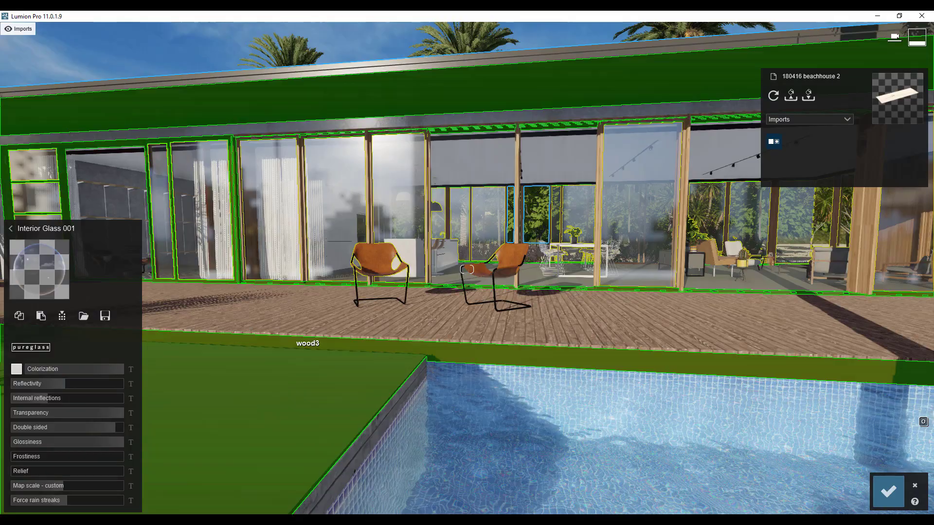
pyautogui.moveTo(309, 355); pyautogui.dragTo(248, 318, button='right')
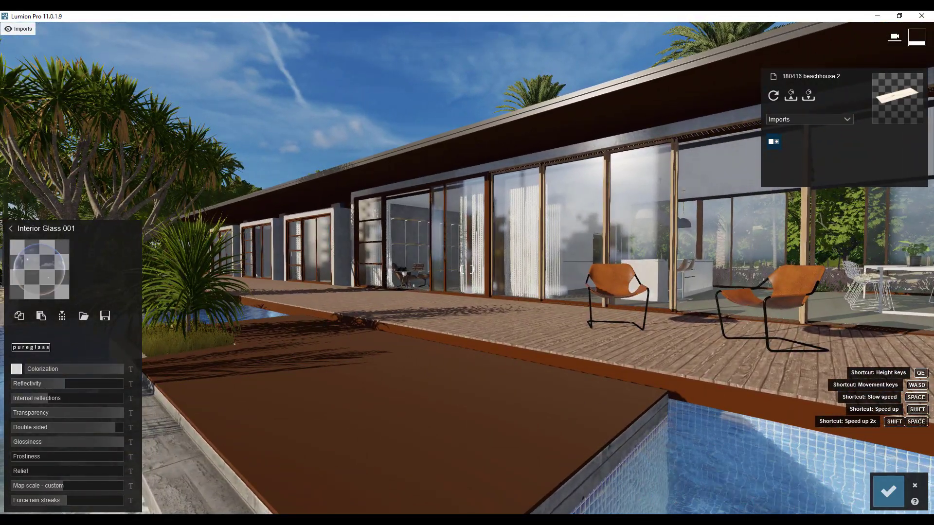
pyautogui.click(889, 491)
pyautogui.moveTo(503, 296); pyautogui.dragTo(638, 277, button='right')
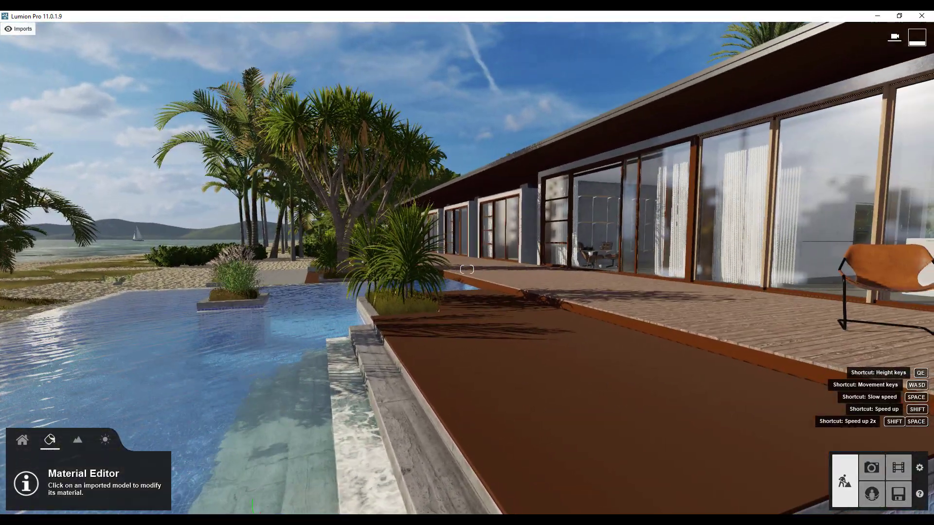
pyautogui.moveTo(467, 270); pyautogui.dragTo(700, 262, button='right')
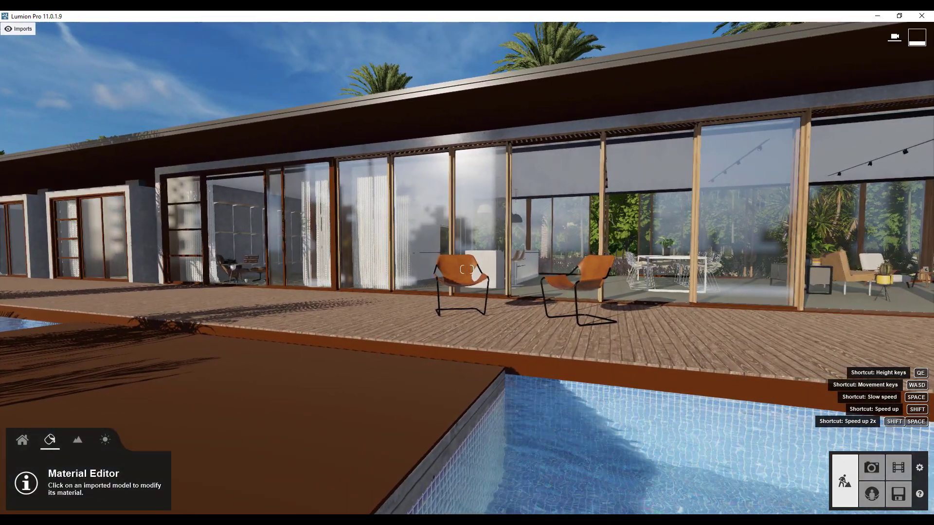
pyautogui.moveTo(467, 269); pyautogui.dragTo(487, 267, button='right')
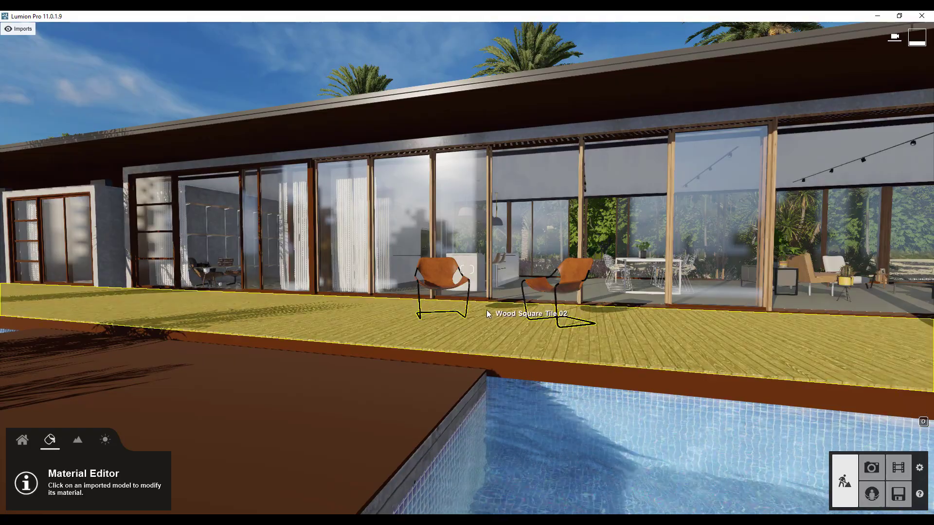
pyautogui.moveTo(487, 310); pyautogui.dragTo(831, 280, button='right')
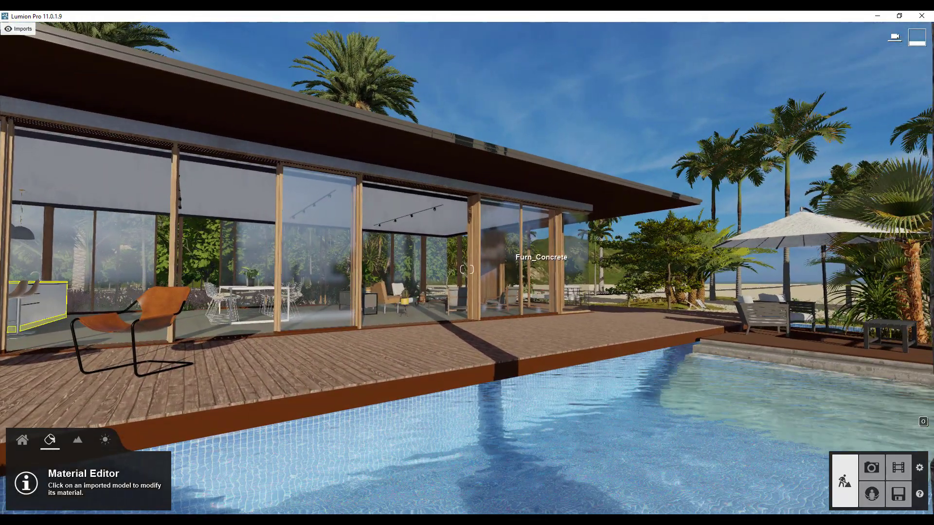